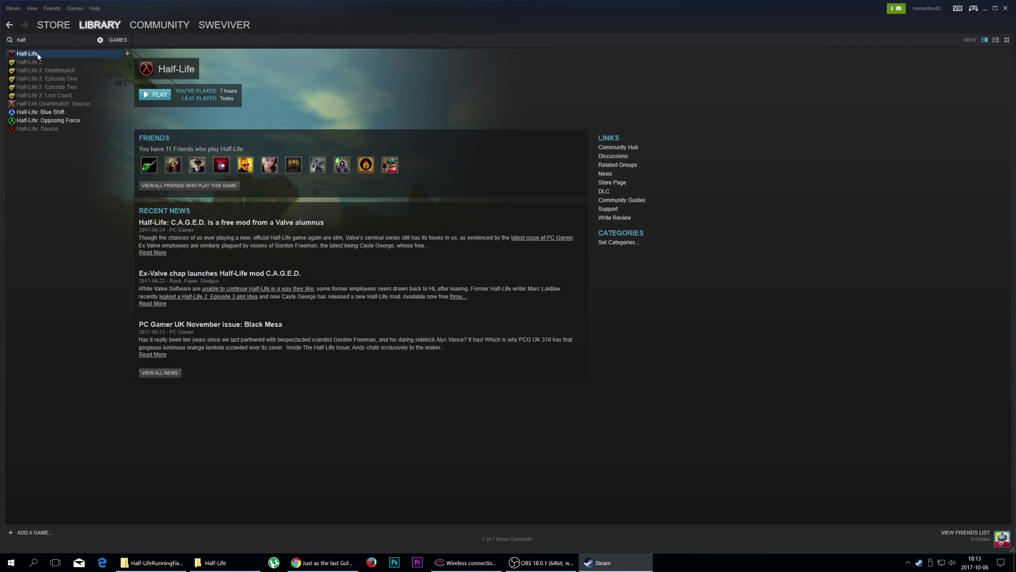
Step: Check the library entries for Half-Life: Blue Shift, Half-Life: Opposing Force and the original Half-Life
left_click(63, 112)
left_click(65, 119)
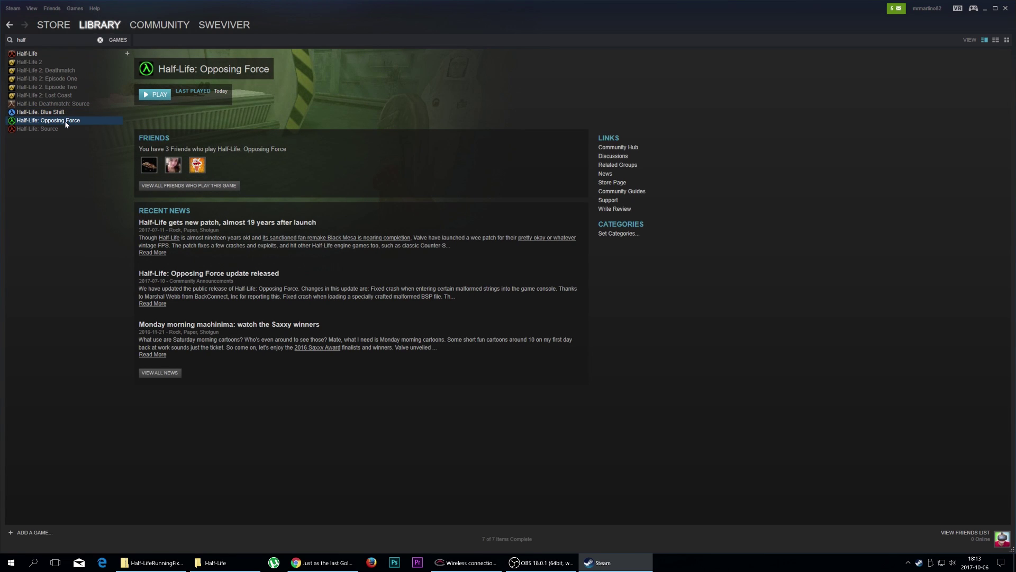
left_click(40, 53)
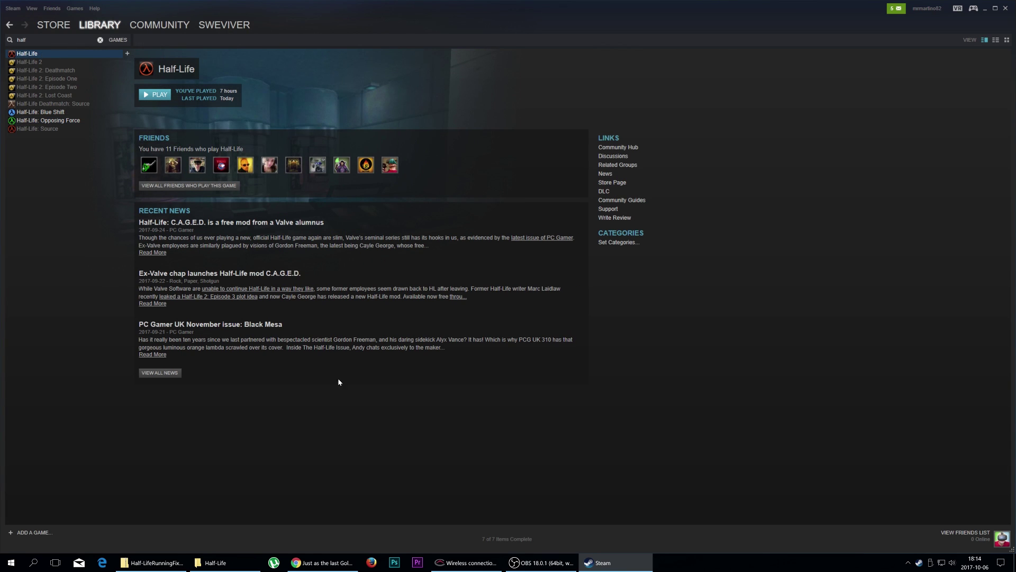
Step: Switch to Chrome and follow the Download link in the Reddit post about the GoldSrc HLVR patch
left_click(321, 562)
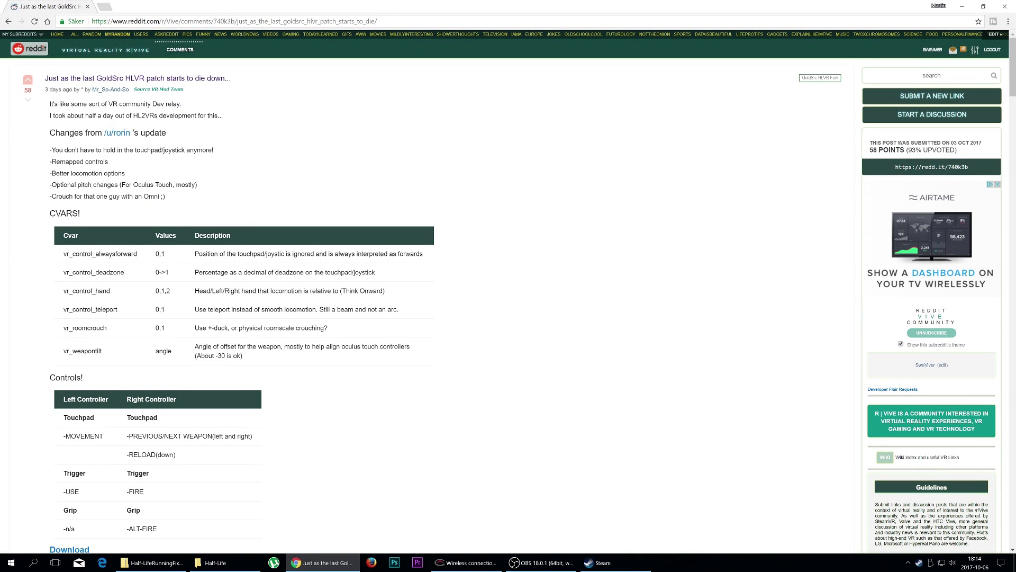
left_click_drag(378, 22, 92, 22)
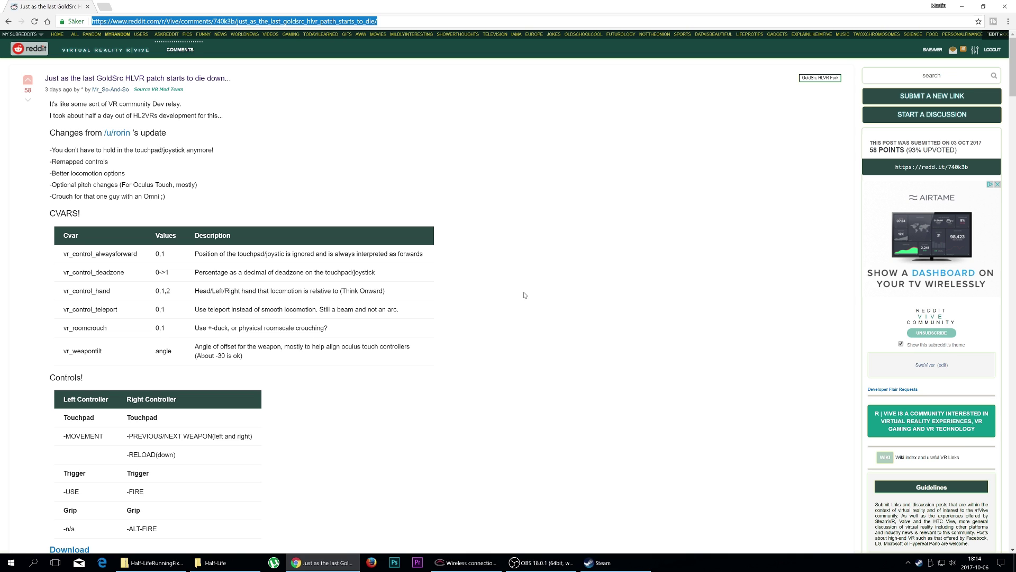
scroll(521, 296, "down", 3)
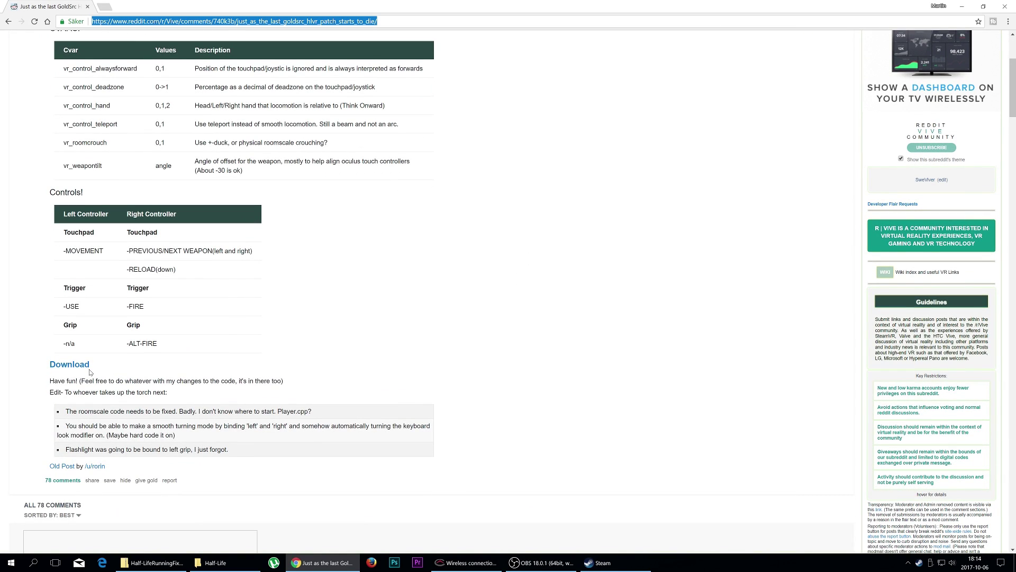
left_click(65, 365)
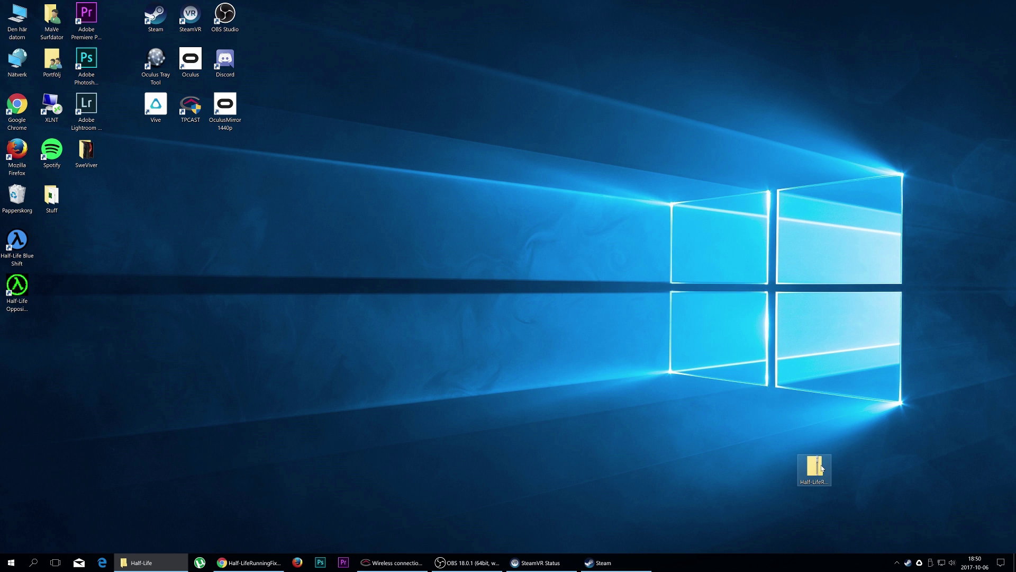
Step: Open the downloaded Half-LifeRunningFix2.zip archive and select the vr folder, opengl32.dll and start.bat together
double_click(822, 468)
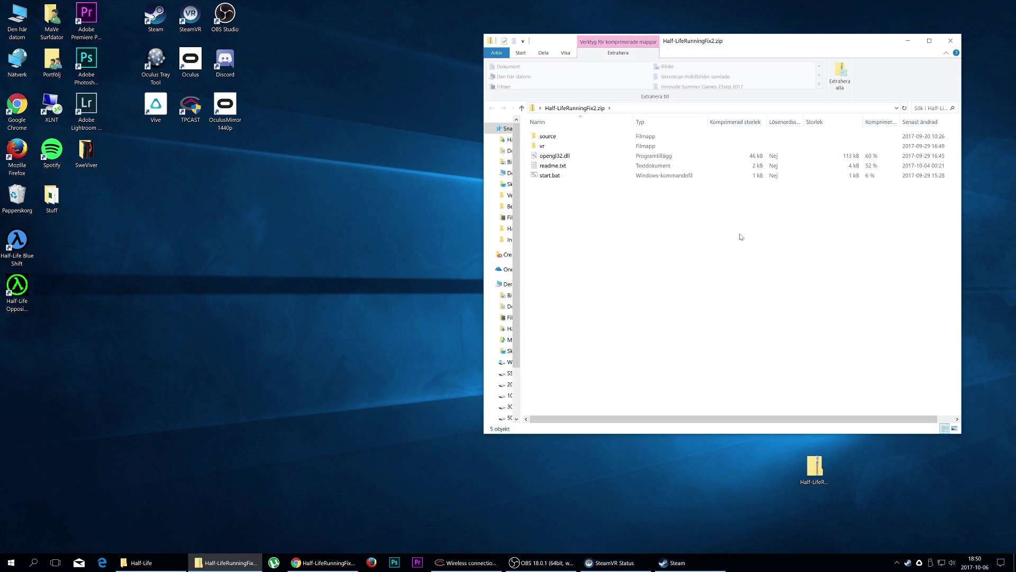
left_click(555, 141)
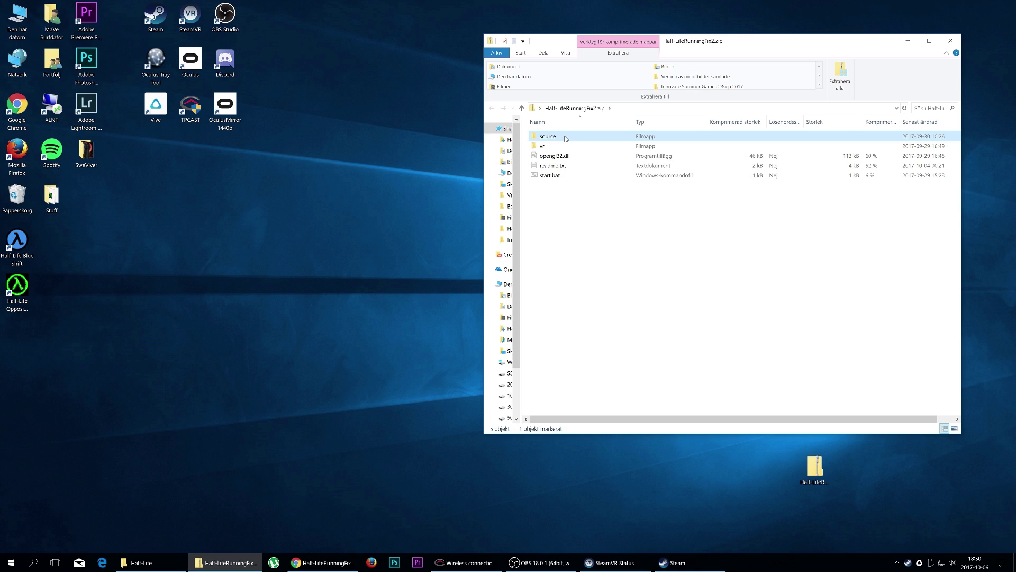
left_click(557, 147)
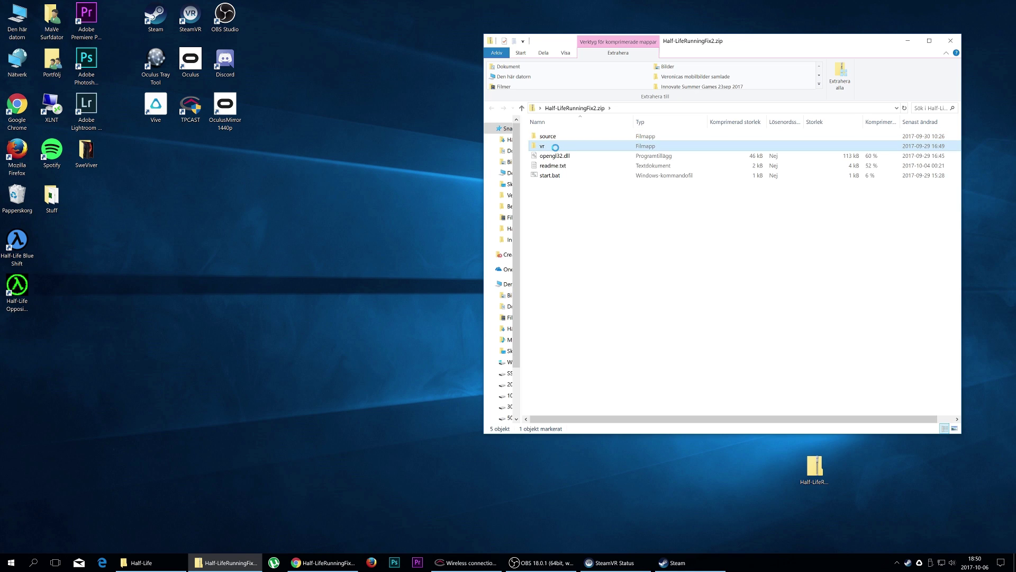
left_click(566, 157, "ctrl")
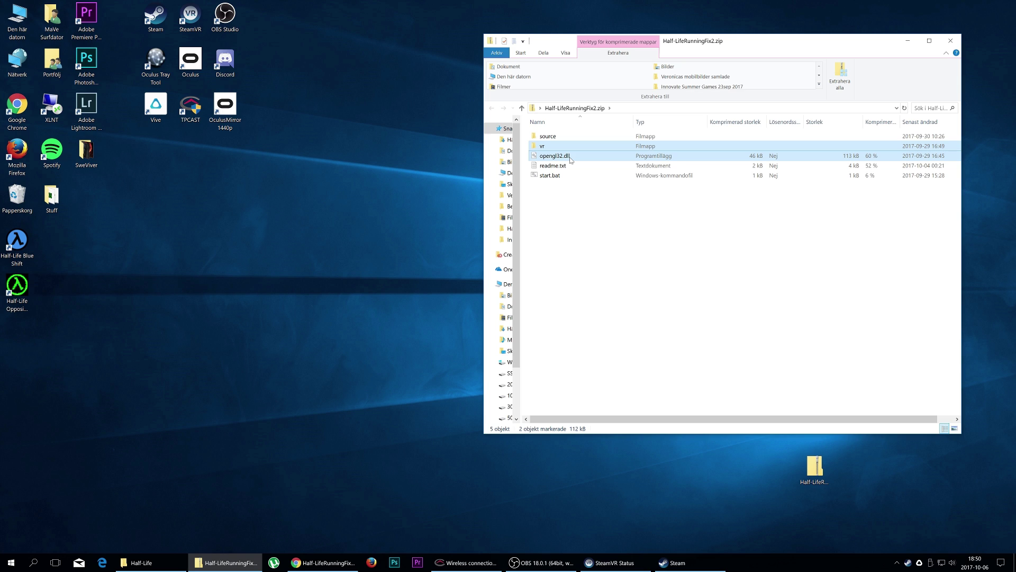
left_click(568, 175, "ctrl")
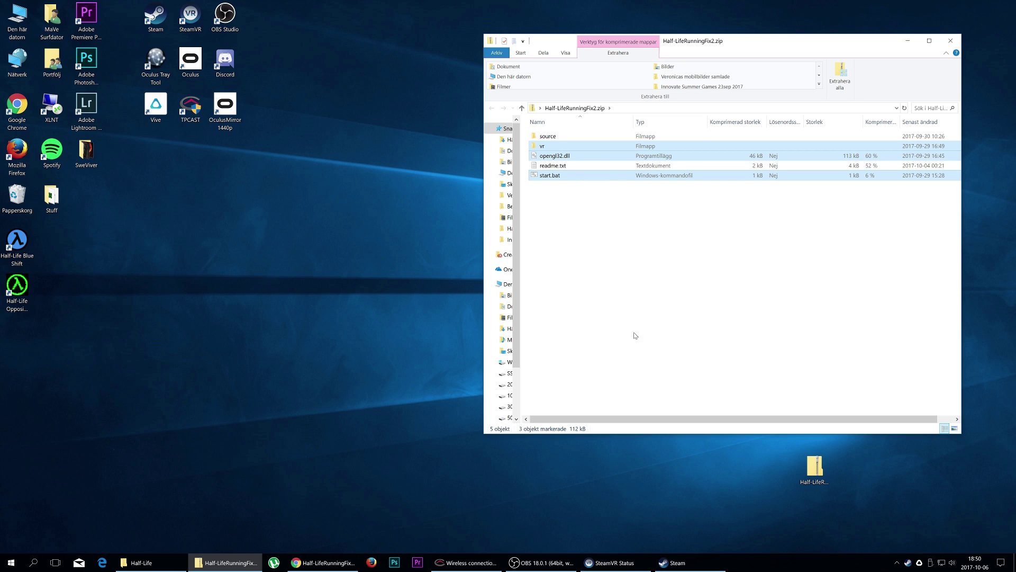
Step: Bring up the Half-Life installation folder and examine its full path, D:\SteamLibrary\steamapps\common\Half-Life
left_click(163, 566)
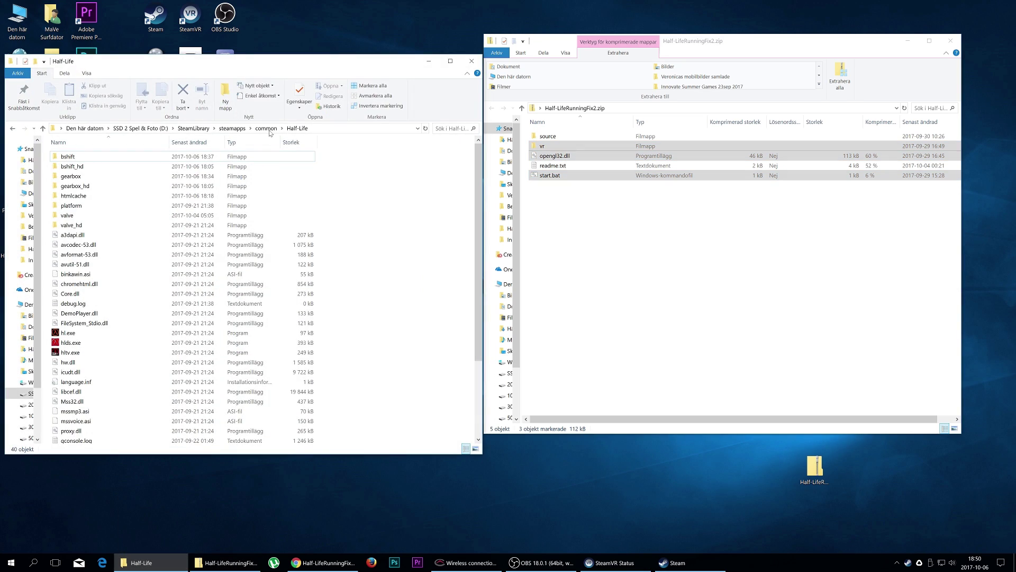
left_click_drag(301, 63, 373, 54)
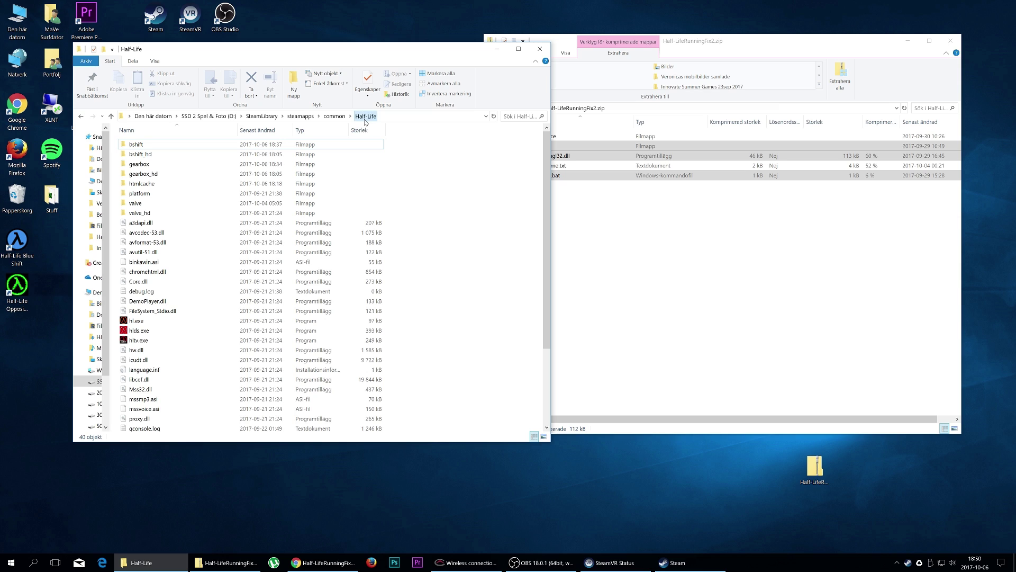
left_click(399, 117)
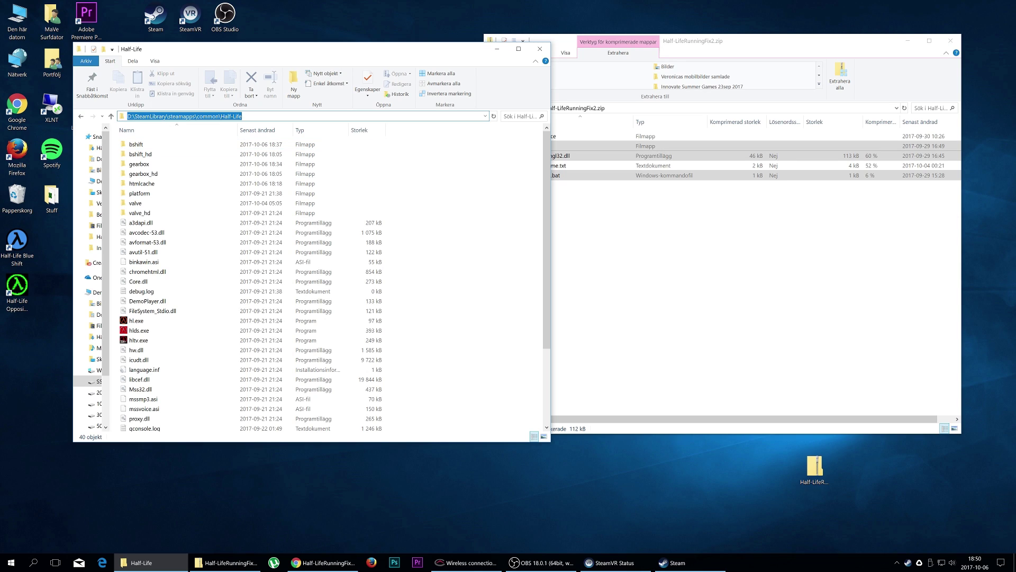
left_click(136, 116)
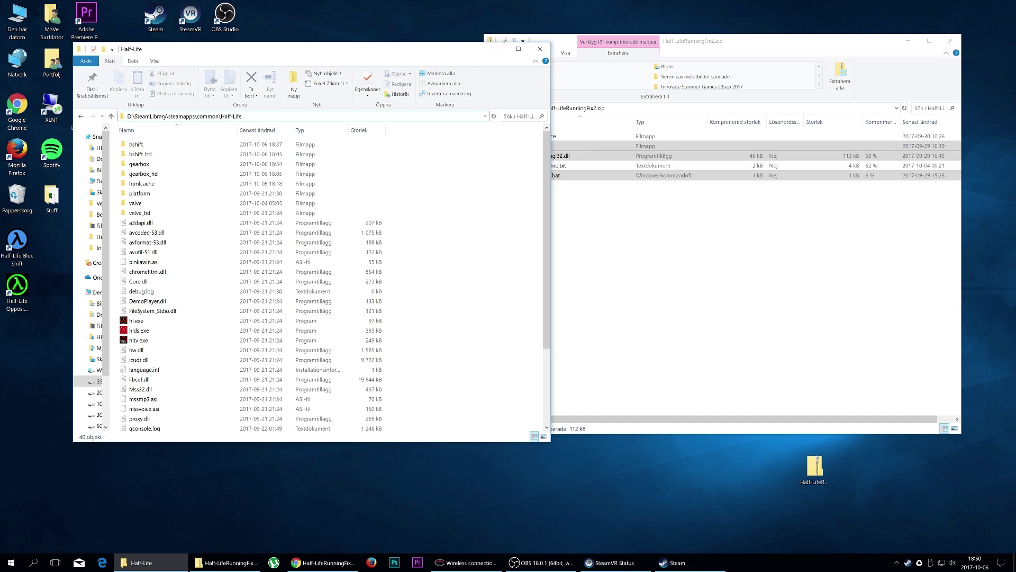
left_click_drag(135, 116, 219, 116)
left_click(493, 191)
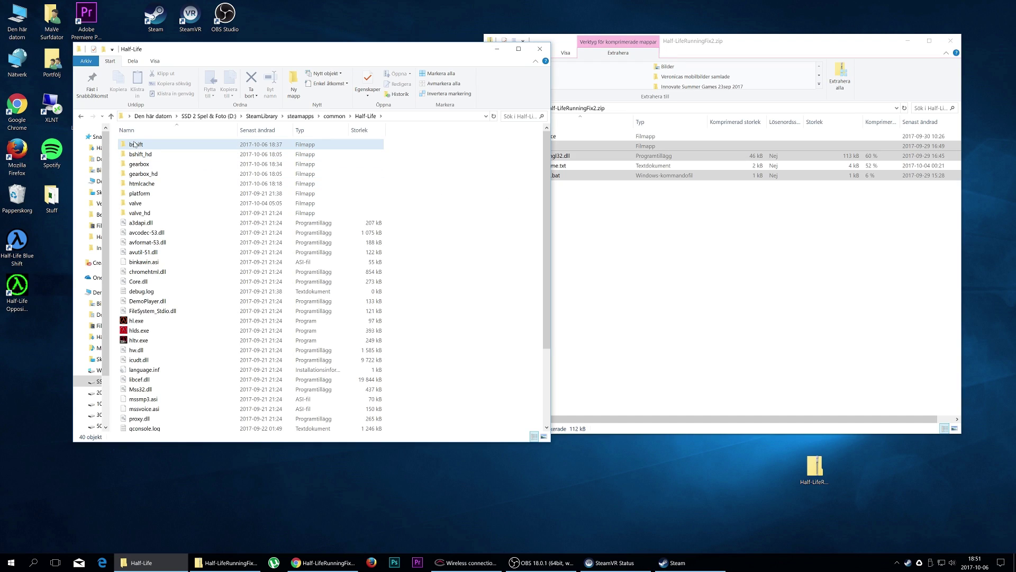
Step: Look into the gearbox and bshift game folders and return to the main Half-Life folder
left_click(150, 147)
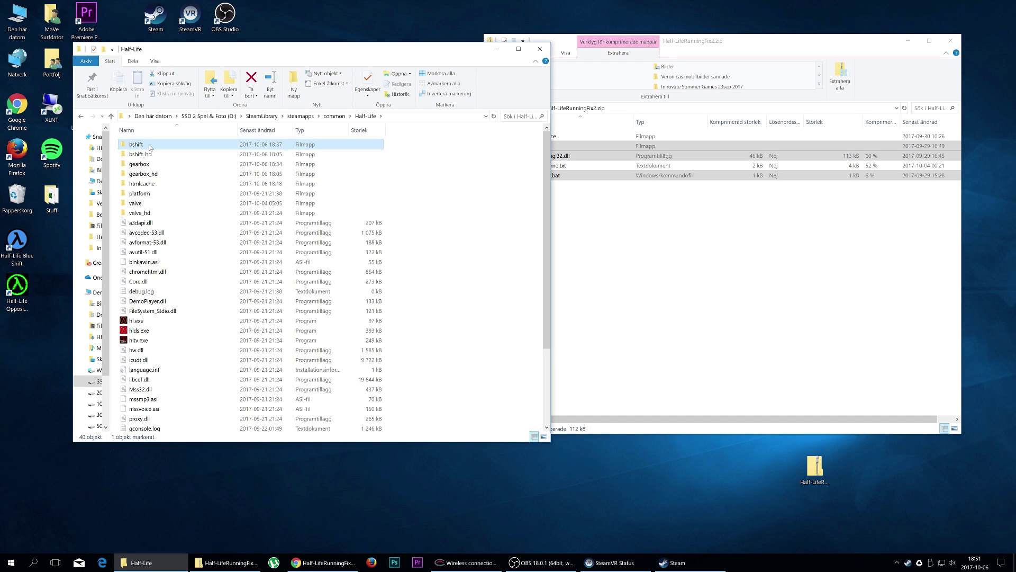
left_click(152, 166)
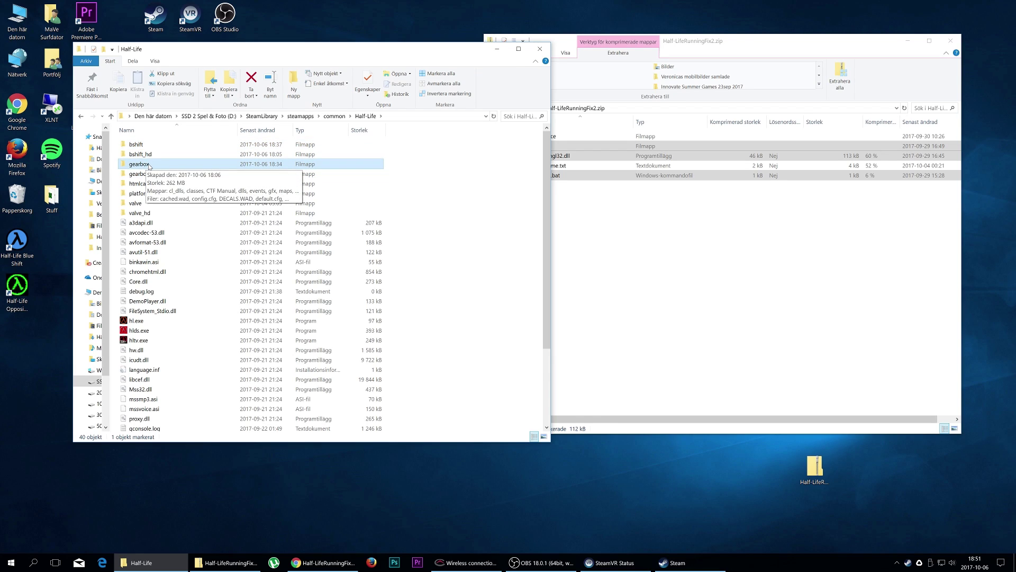
double_click(153, 168)
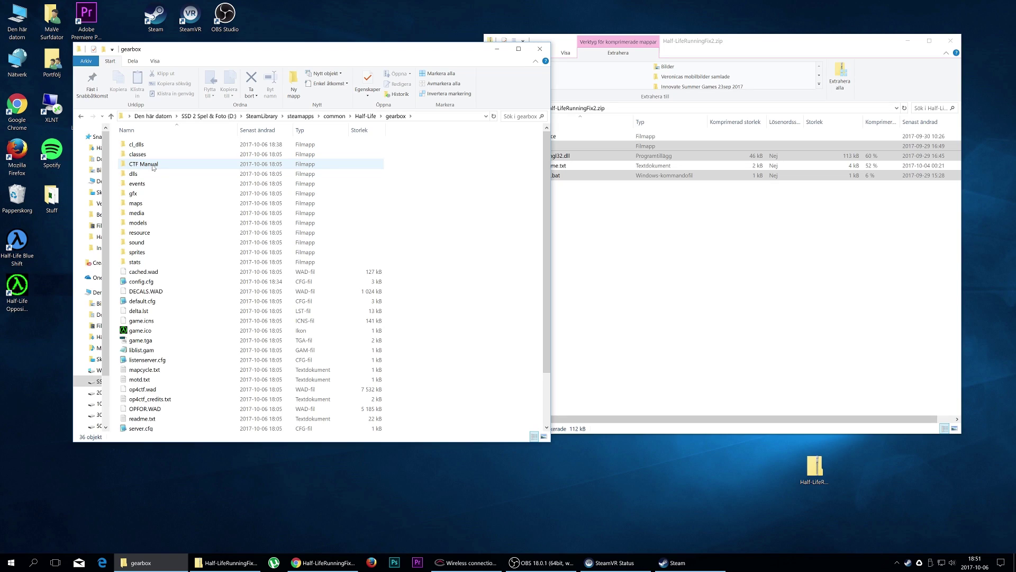
left_click(366, 116)
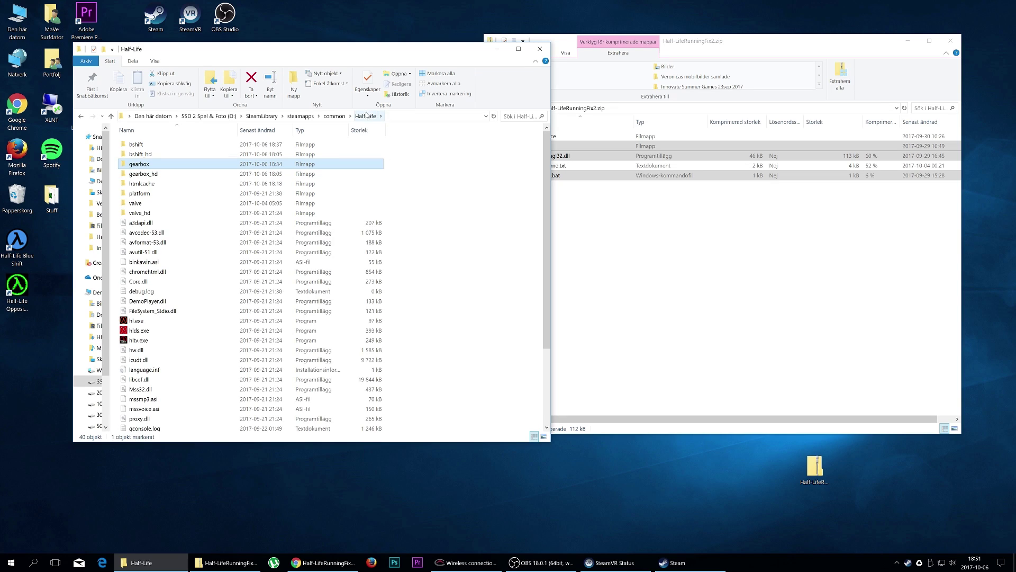
double_click(139, 145)
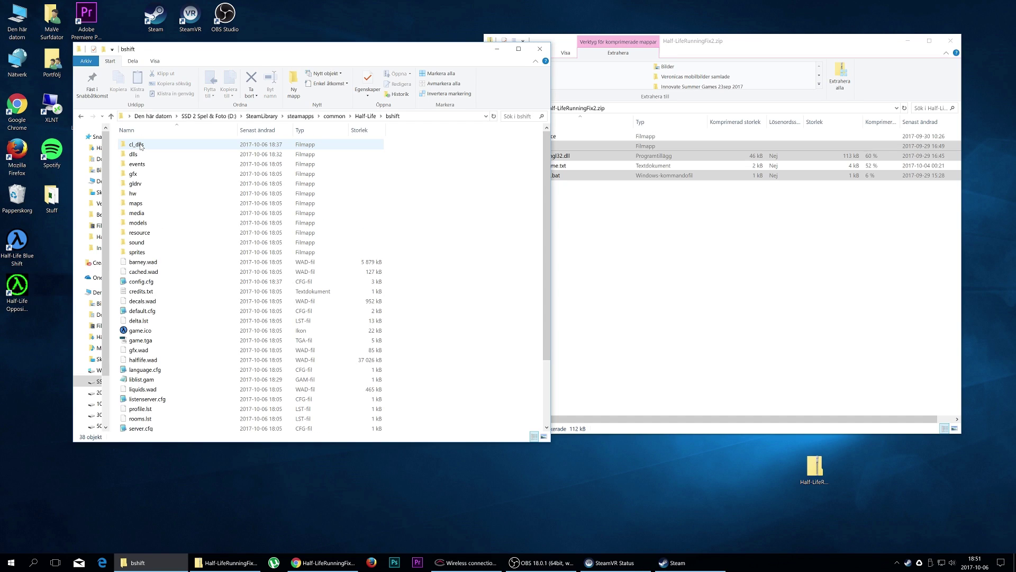
left_click(366, 116)
Step: Place the two folder windows side by side and copy vr, opengl32.dll and start.bat from the archive into the Half-Life folder
left_click_drag(708, 43, 745, 55)
left_click_drag(458, 54, 411, 59)
left_click_drag(764, 55, 763, 59)
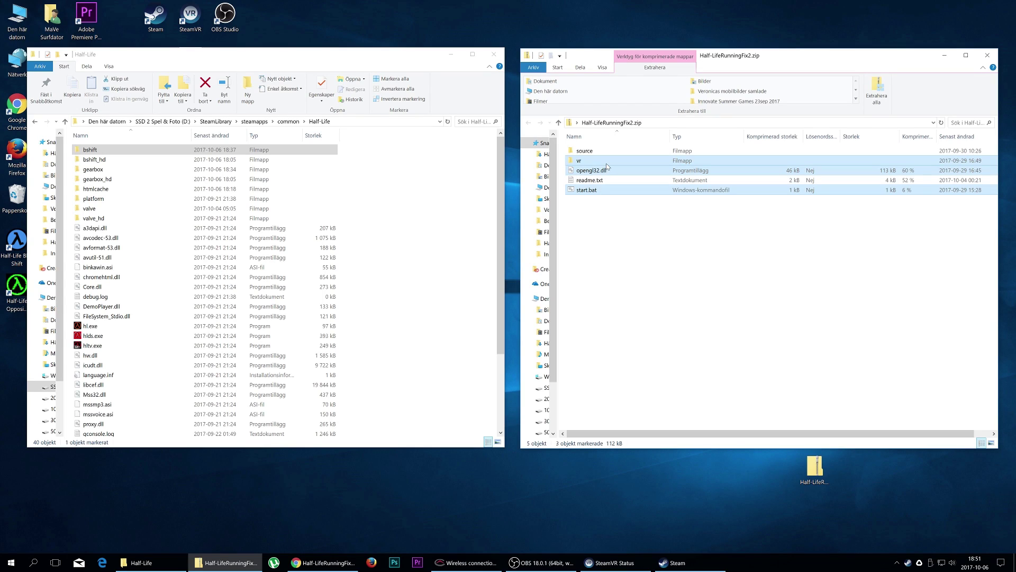
left_click_drag(607, 167, 454, 264)
left_click(483, 271)
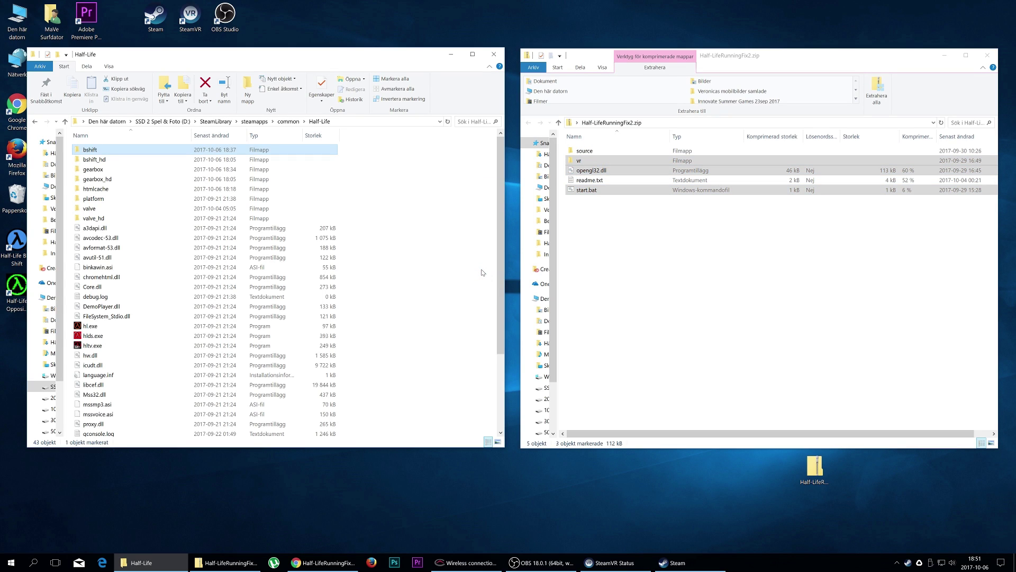
scroll(409, 357, "down", 4)
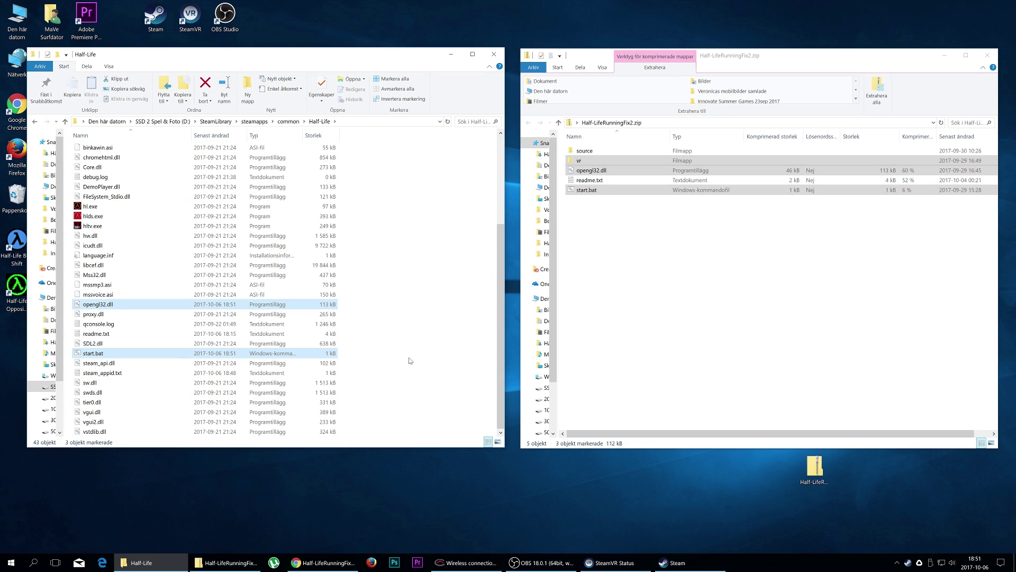
left_click(428, 331)
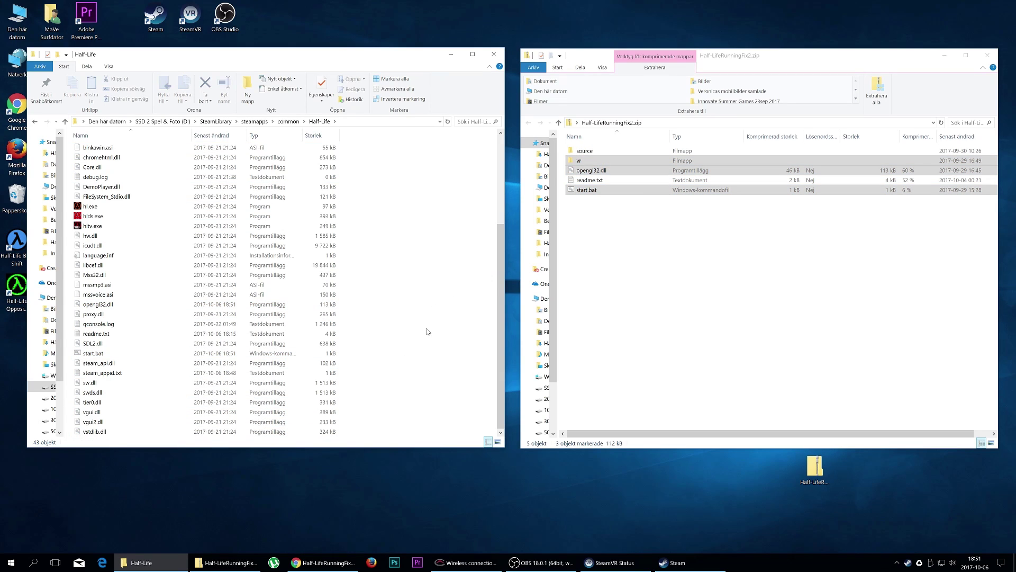
left_click(103, 307)
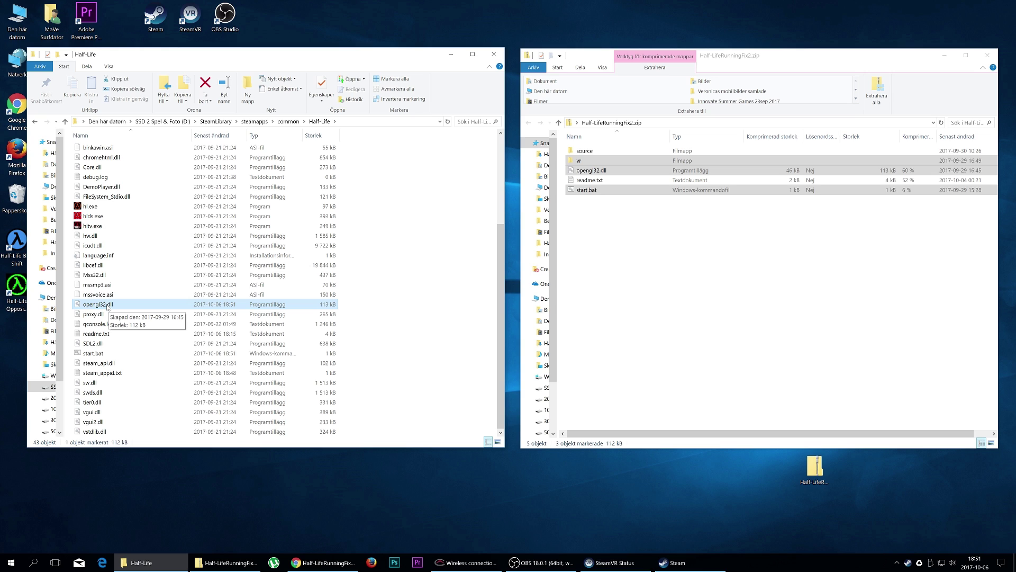
right_click(108, 307)
key("m")
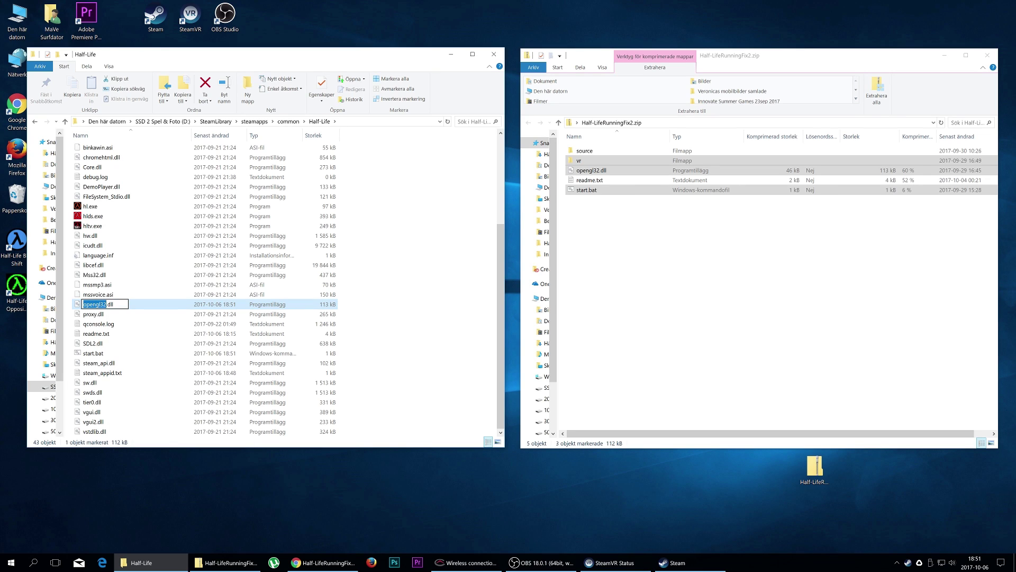
key("Escape")
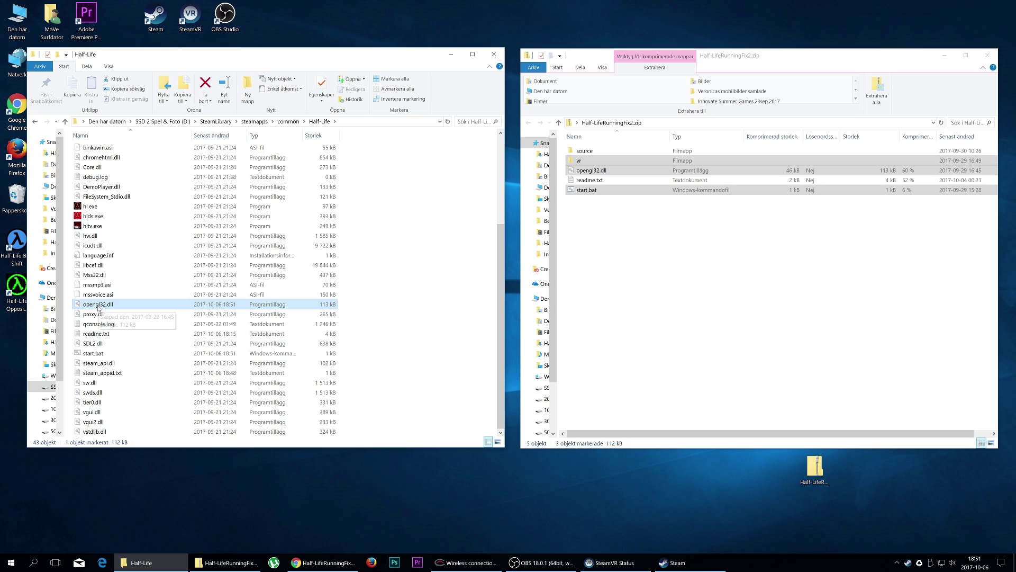
Step: Make opengl32.dll in the Half-Life folder read-only through its file properties
right_click(113, 306)
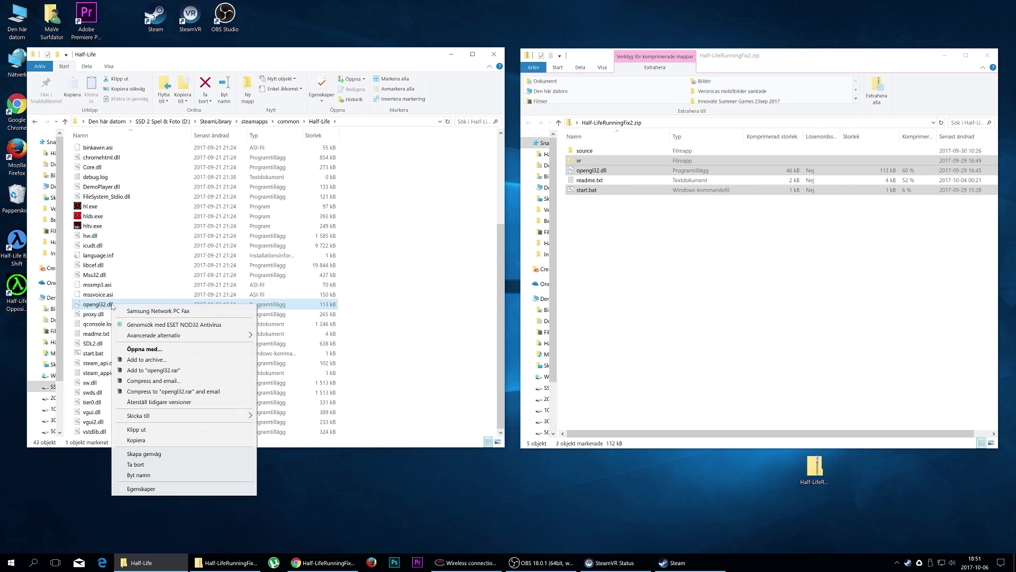
left_click(168, 489)
left_click_drag(212, 243, 408, 155)
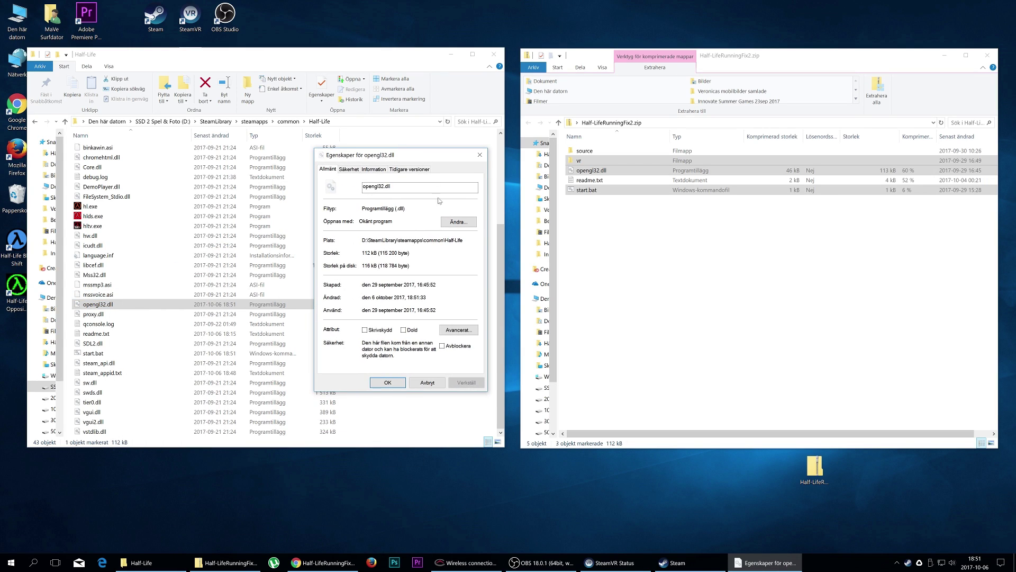
left_click(364, 330)
left_click(466, 382)
left_click(387, 382)
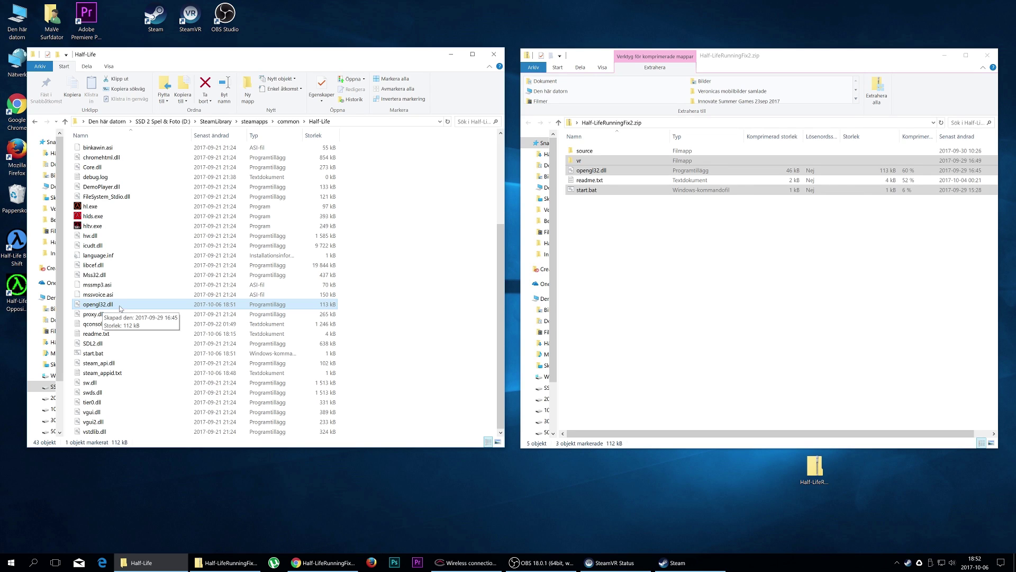
Step: Copy openvr_api.dll from the archive's vr folder into the Half-Life installation folder
left_click(675, 242)
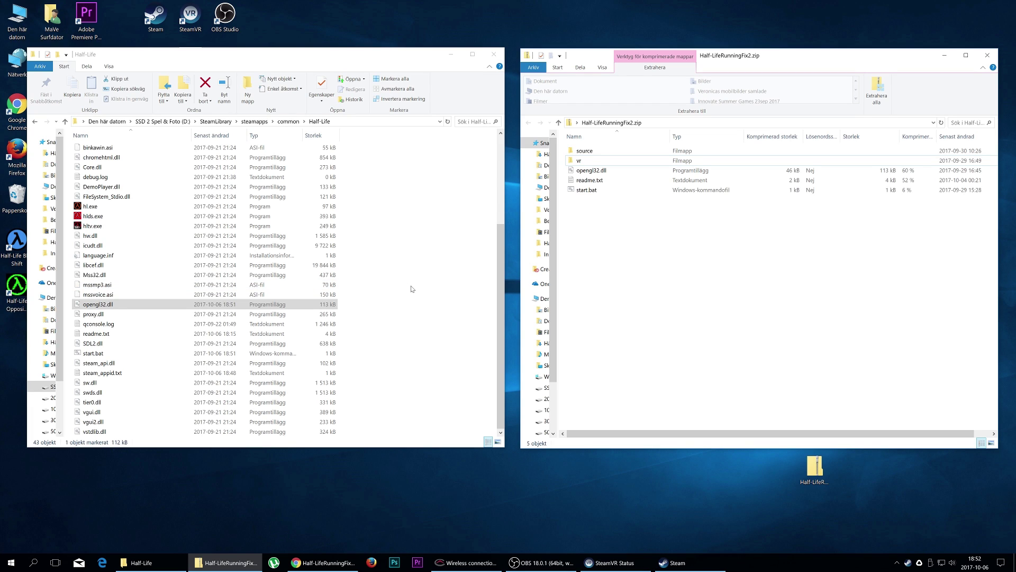
left_click(588, 162)
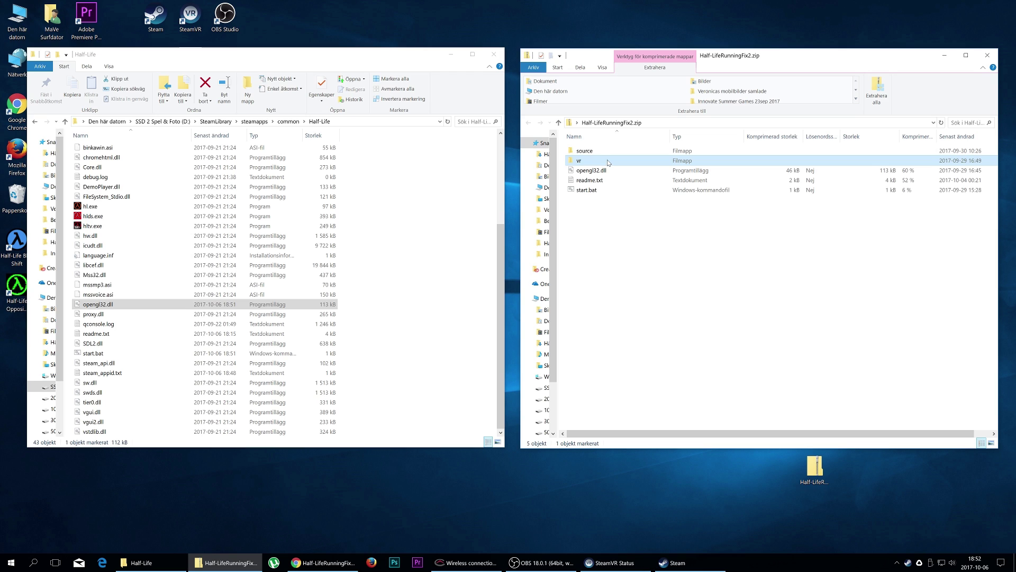
double_click(607, 162)
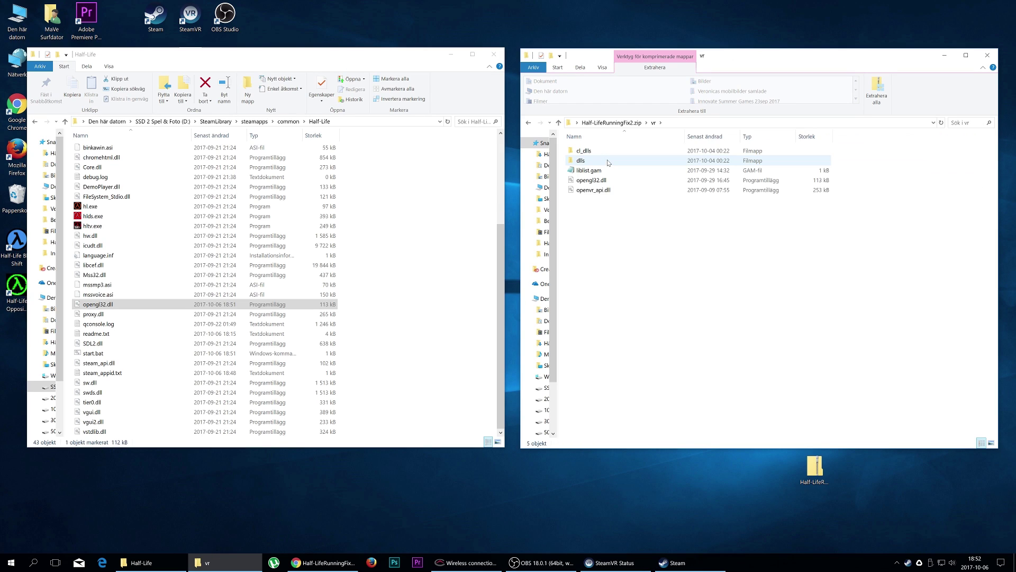
left_click(605, 190)
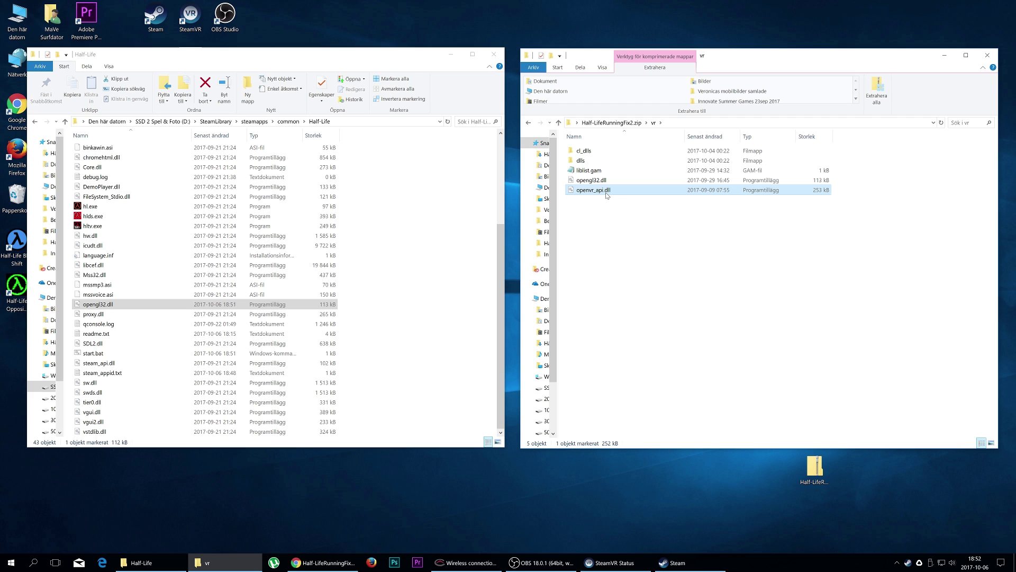
left_click_drag(615, 194, 436, 338)
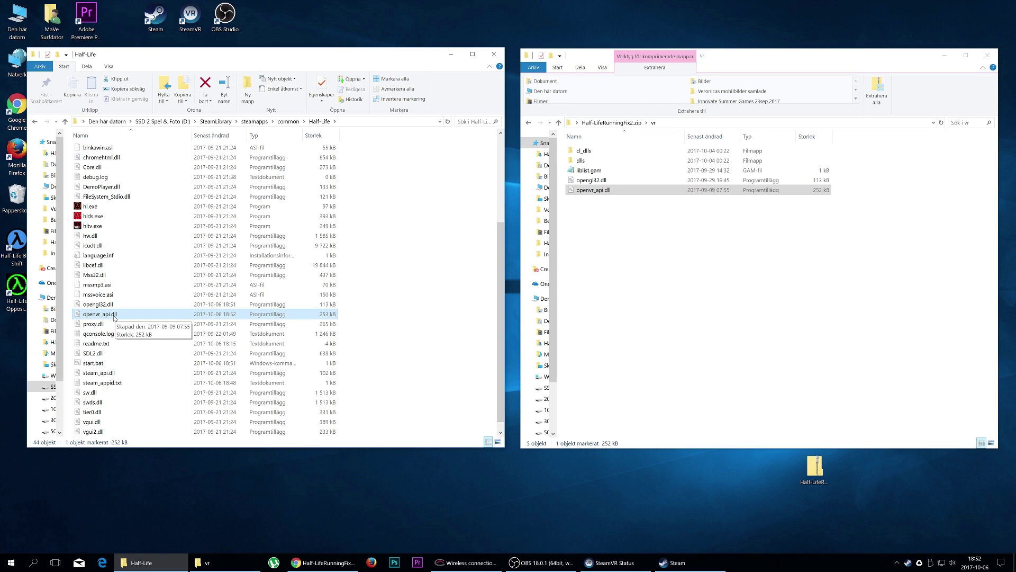
Step: Make openvr_api.dll in the Half-Life folder read-only, and check the opengl32.dll and openvr_api.dll pair in the file list
right_click(114, 317)
left_click(183, 501)
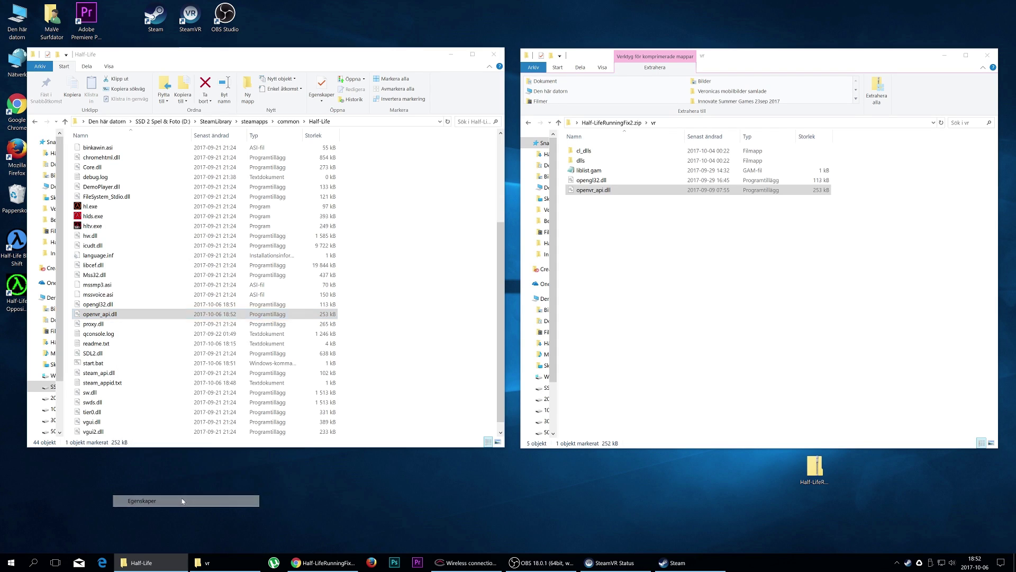
left_click(166, 487)
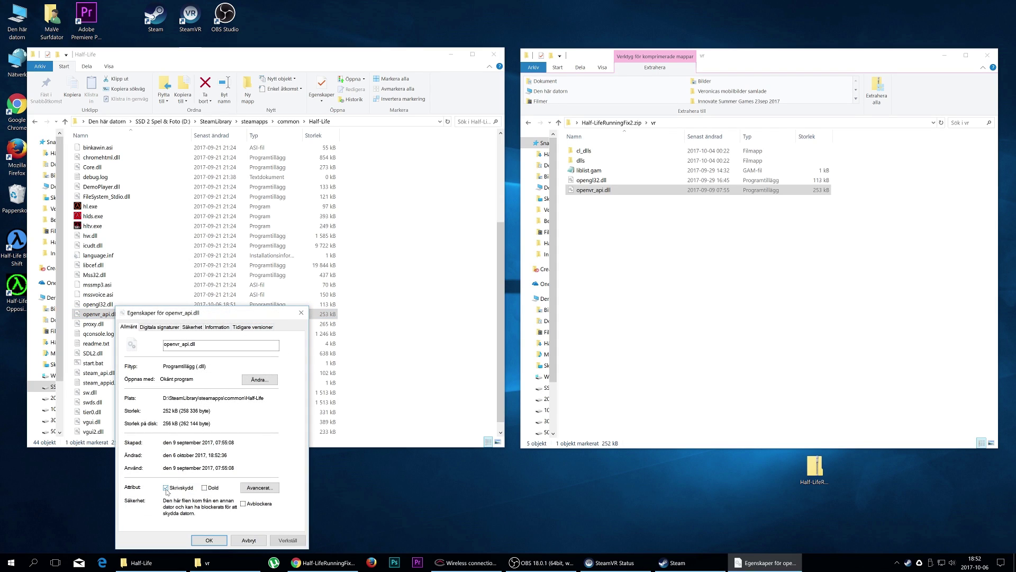
left_click(289, 540)
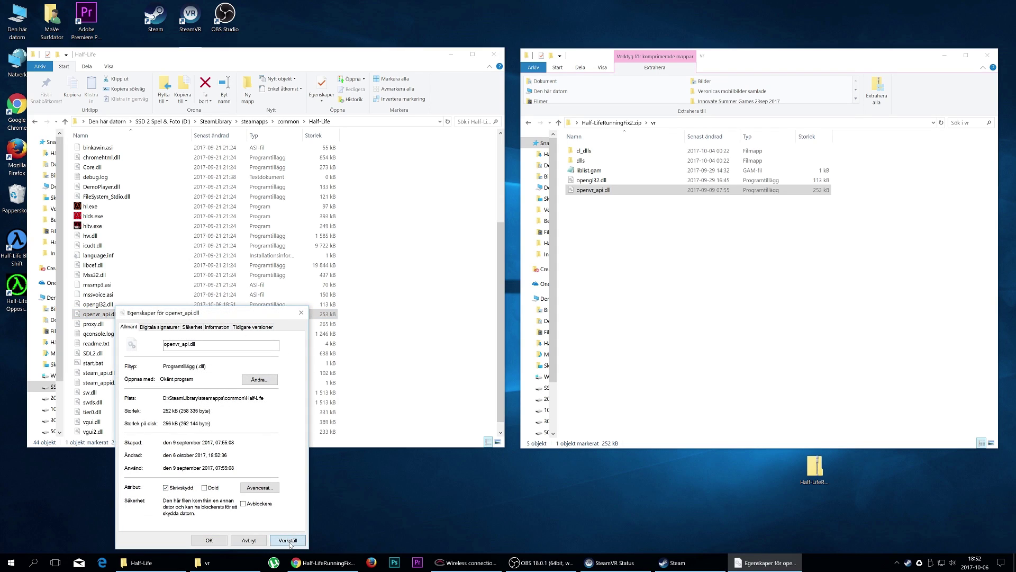
left_click(210, 540)
left_click(111, 304)
left_click(119, 314, "ctrl")
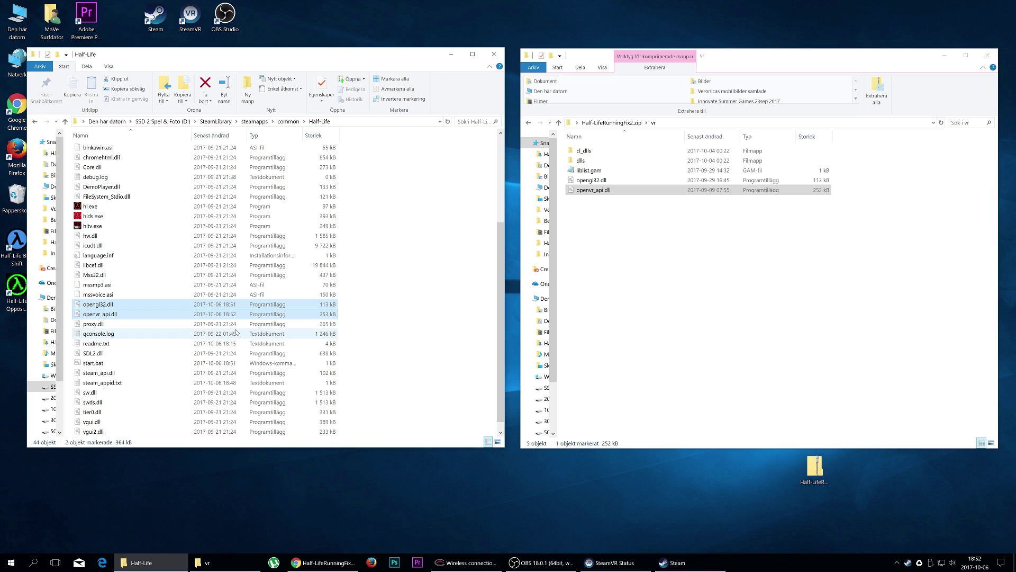
left_click(433, 292)
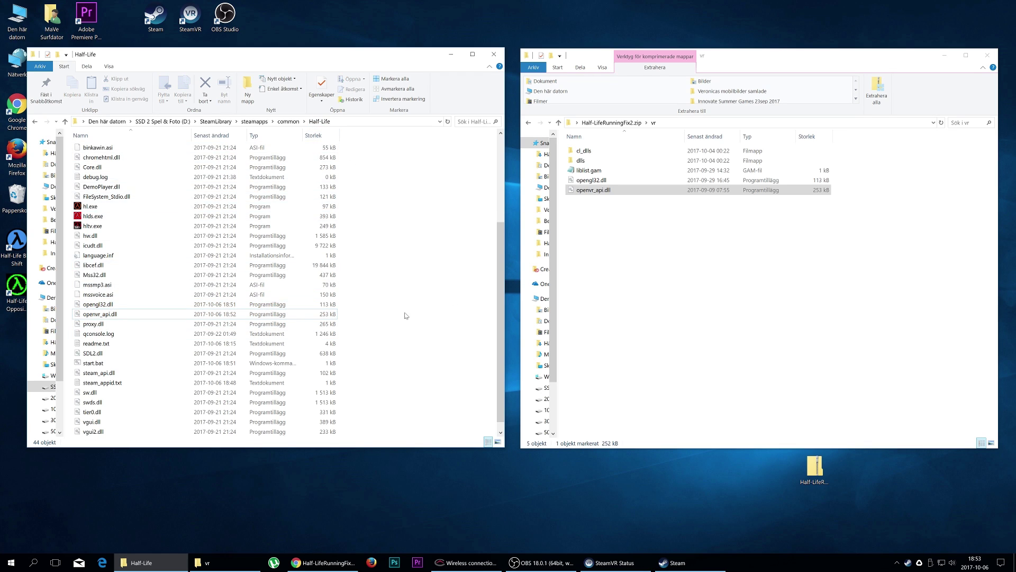
Step: Create a desktop shortcut to start.bat, name it HalfLife, and reposition it in the free desktop area below the folder windows
scroll(412, 331, "down", 1)
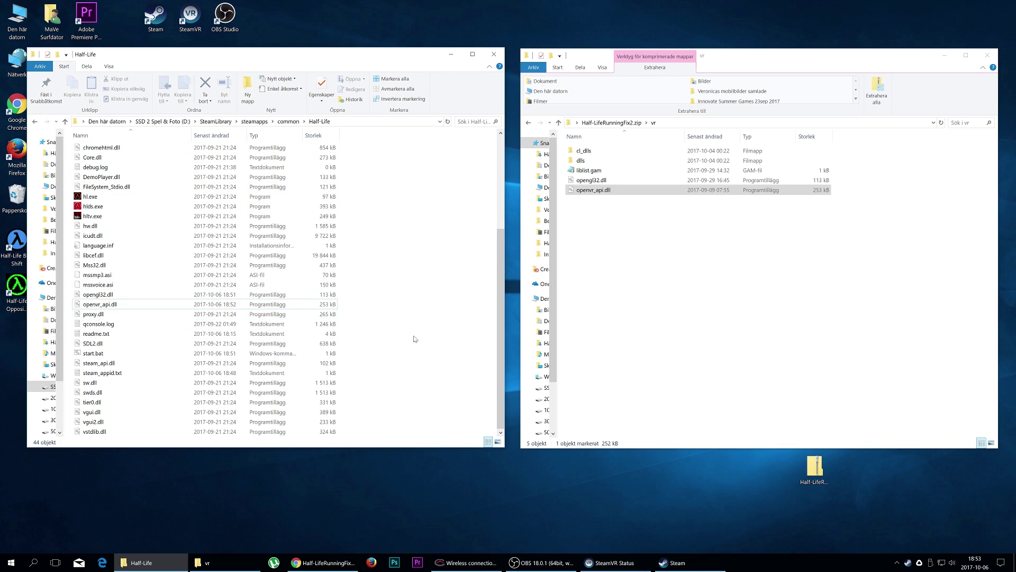
left_click(114, 354)
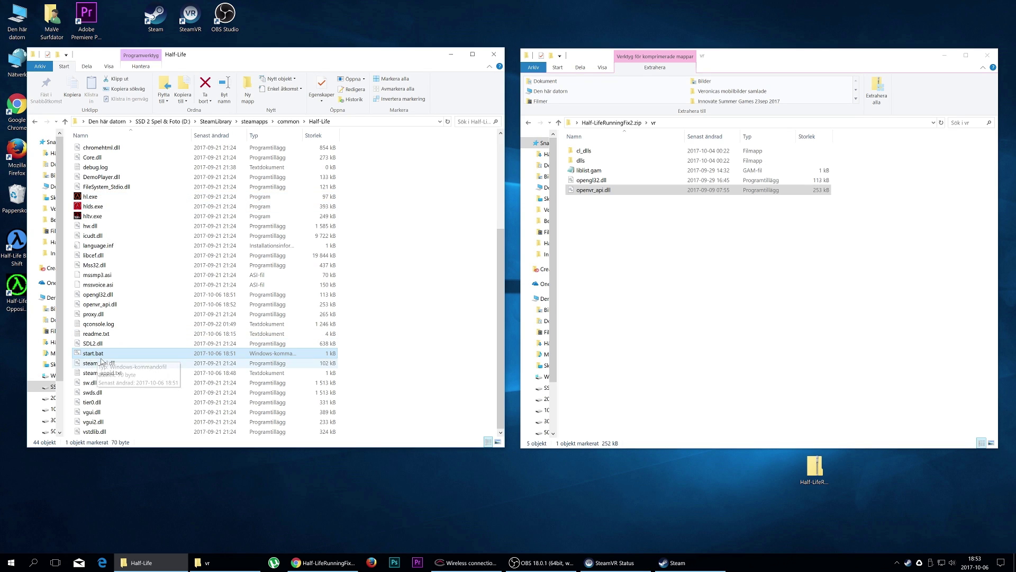
left_click_drag(99, 355, 225, 490)
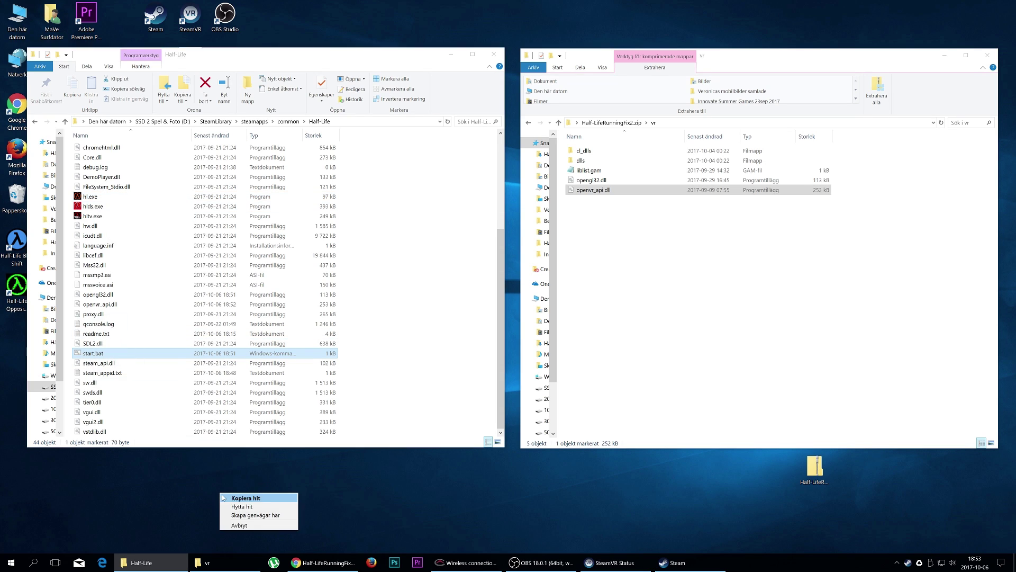
left_click(272, 515)
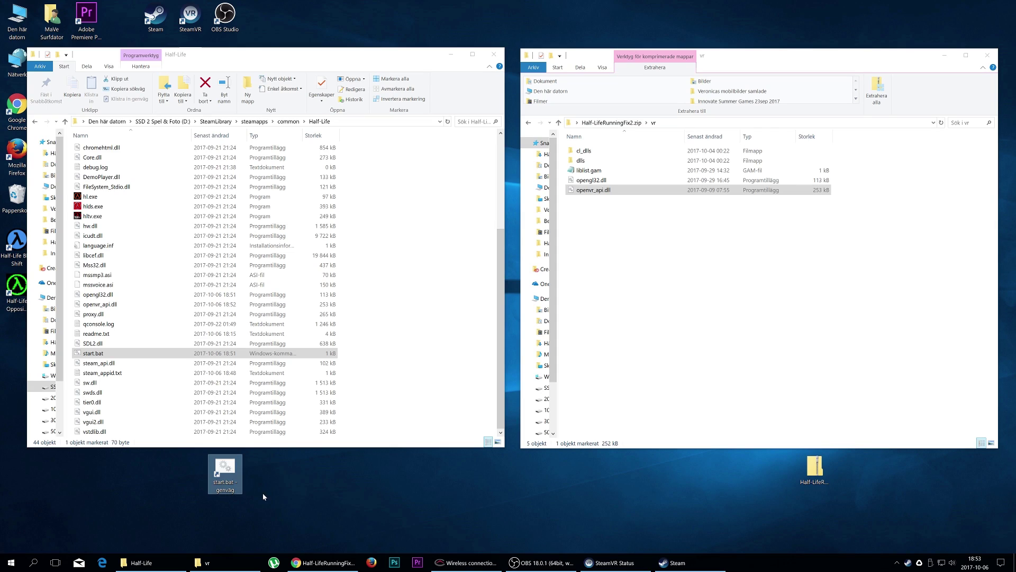
type("Ha")
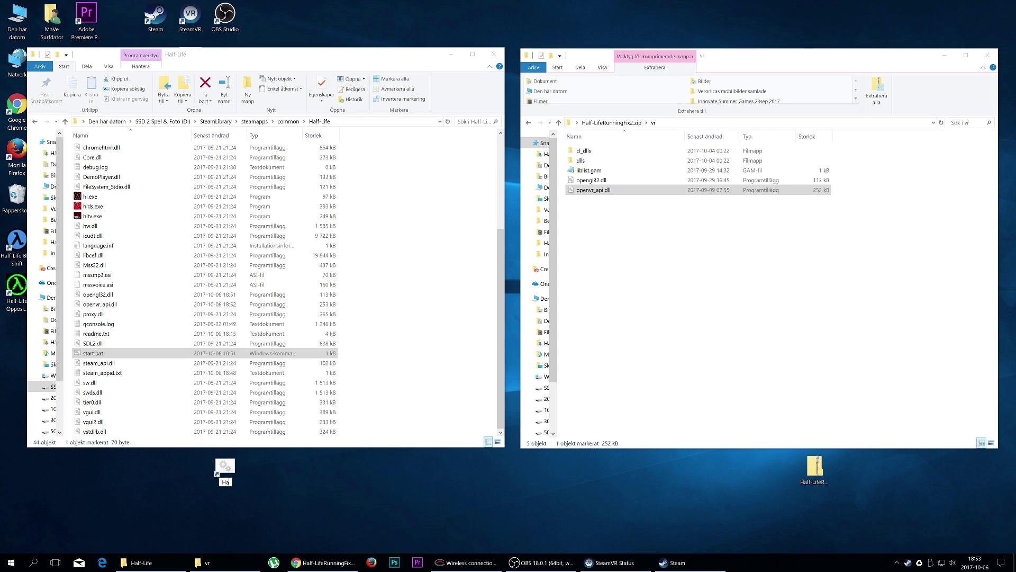
type("lfLife")
key("Return")
left_click_drag(16, 332, 257, 475)
Step: Launch Half-Life VR from the HalfLife shortcut, return the archive window to its top level, and close the game's developer console
double_click(259, 468)
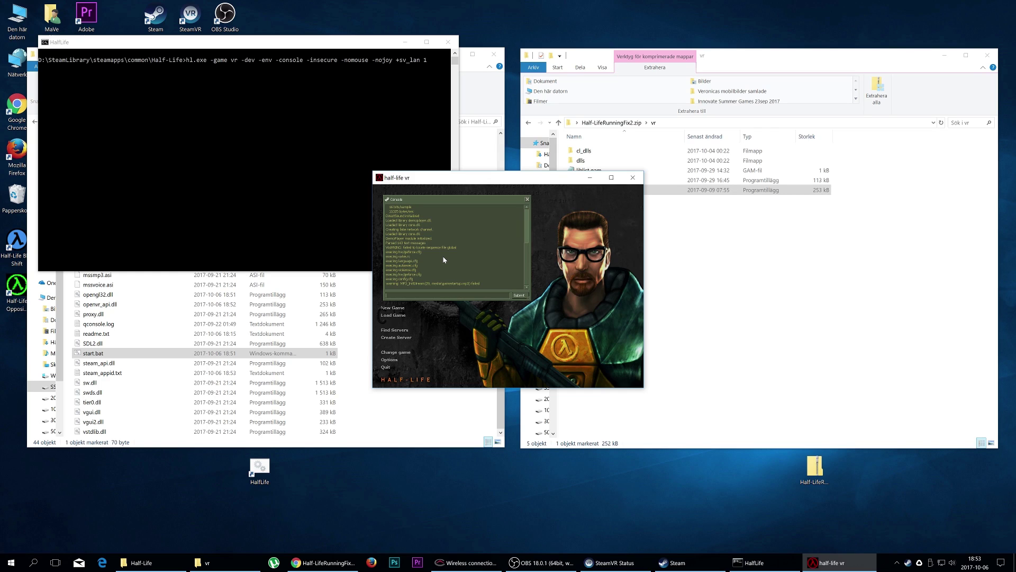
left_click(702, 130)
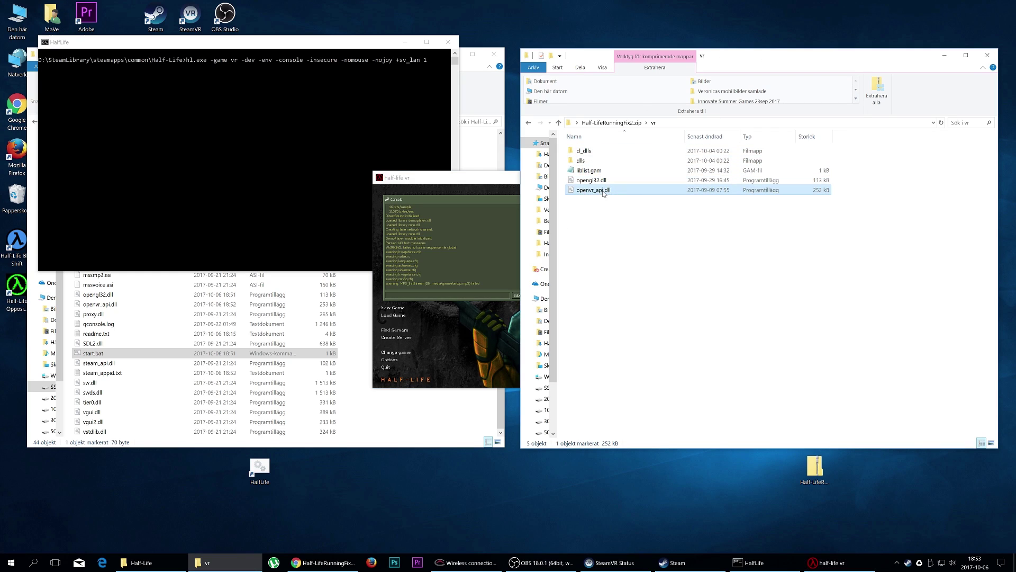
left_click(638, 123)
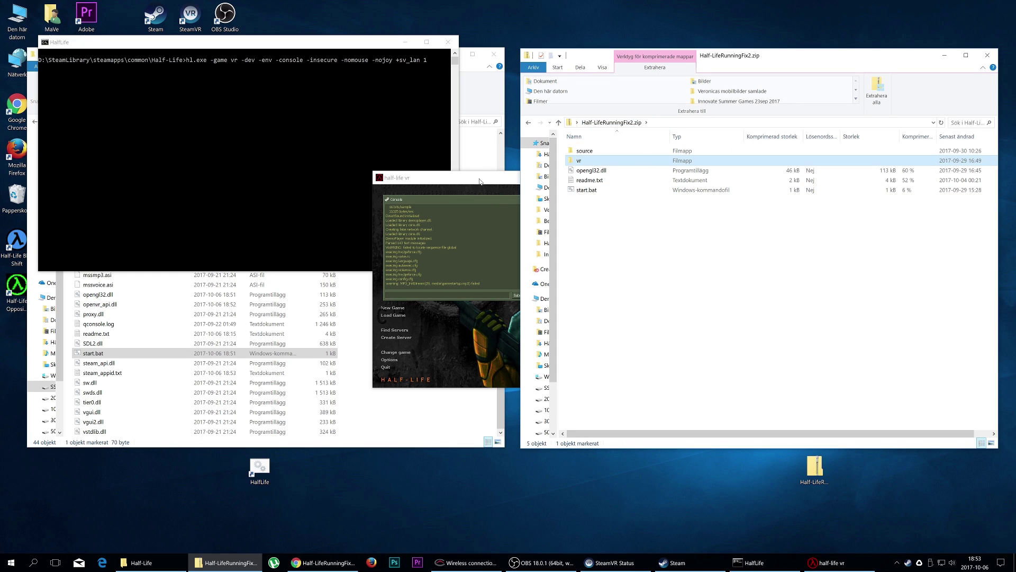
left_click_drag(480, 182, 471, 218)
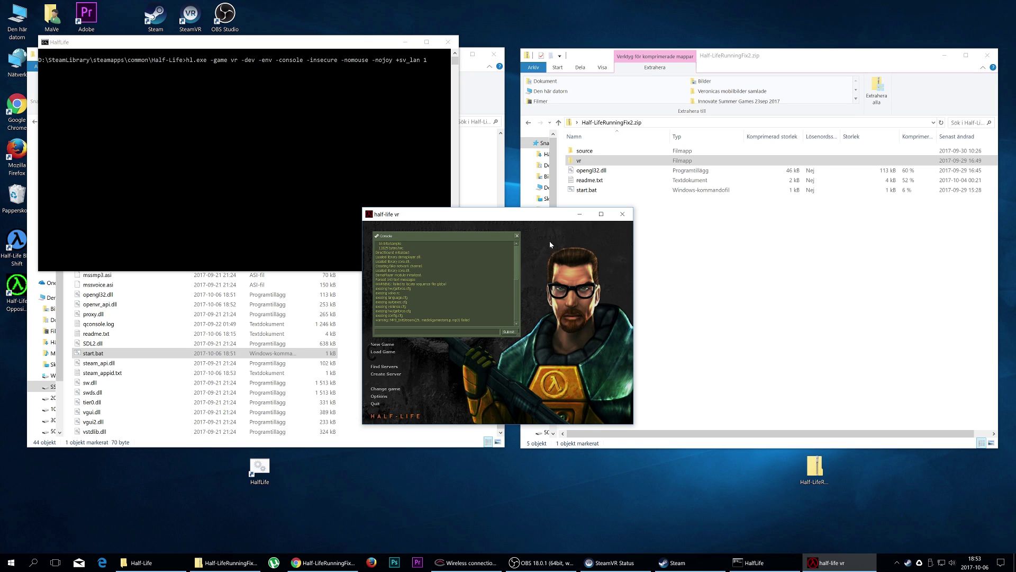
left_click(518, 236)
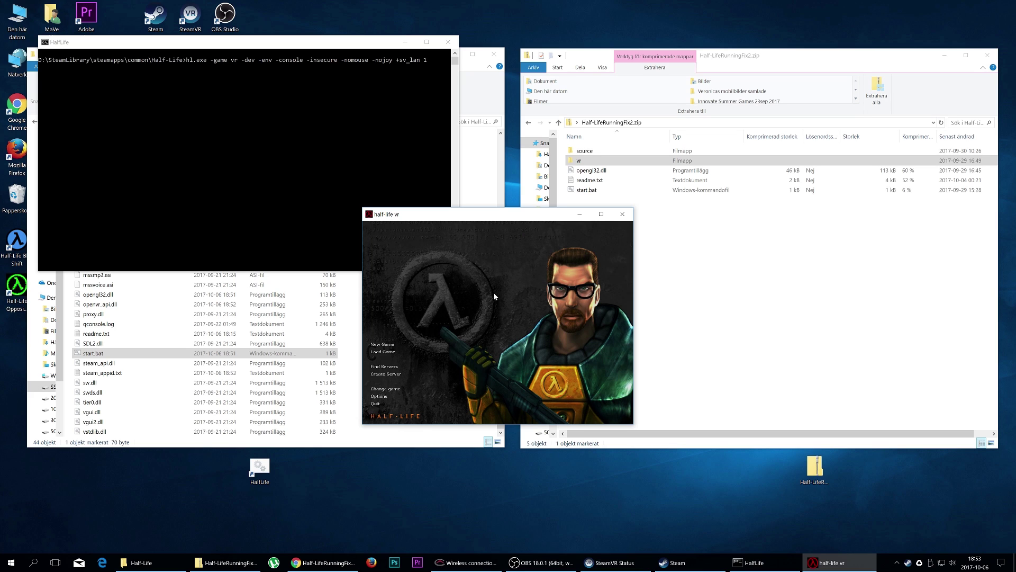
Step: Test new games in the training room and the opening Black Mesa tram ride, and quit Half-Life VR
left_click(390, 345)
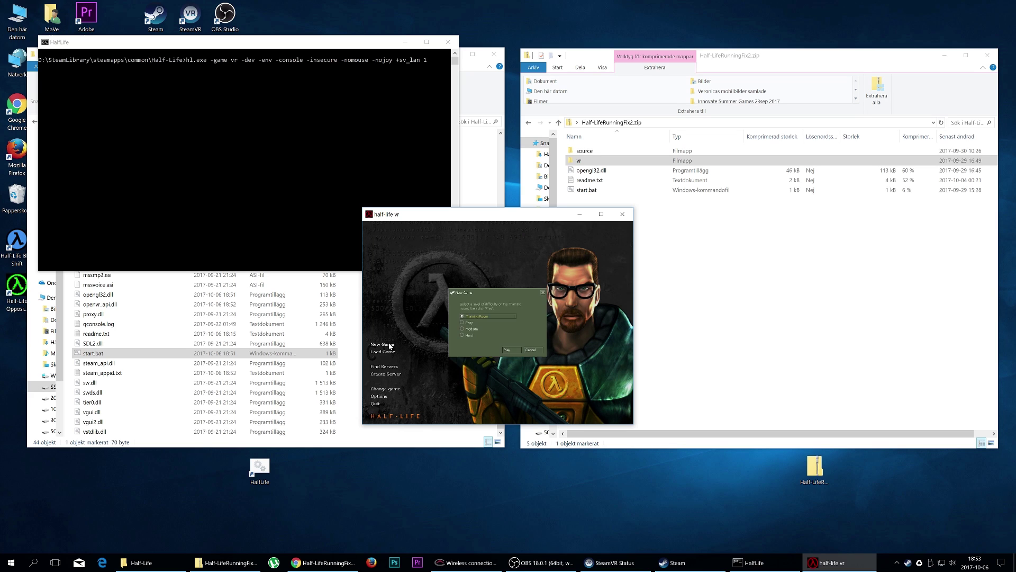
left_click(510, 351)
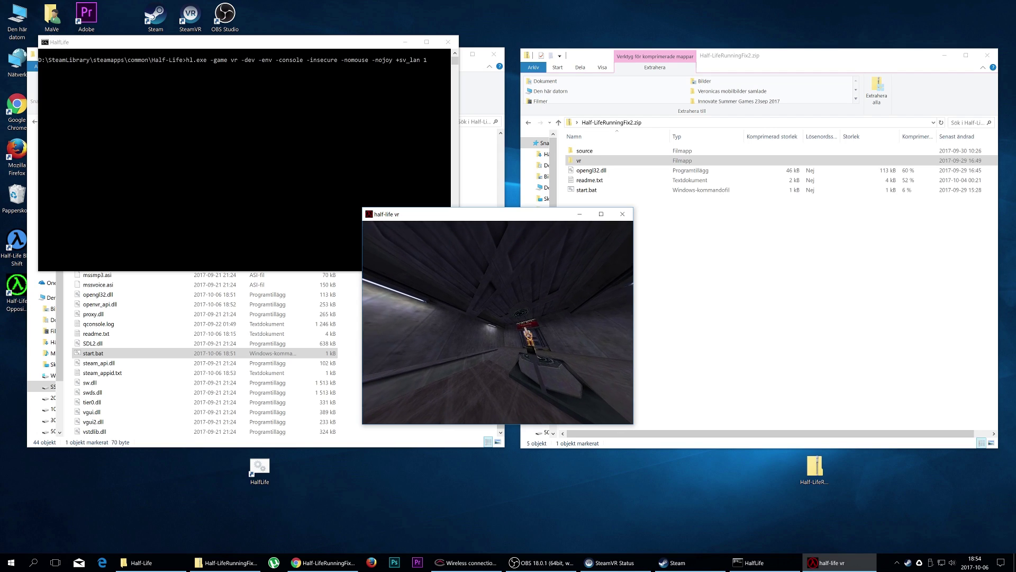
key("Escape")
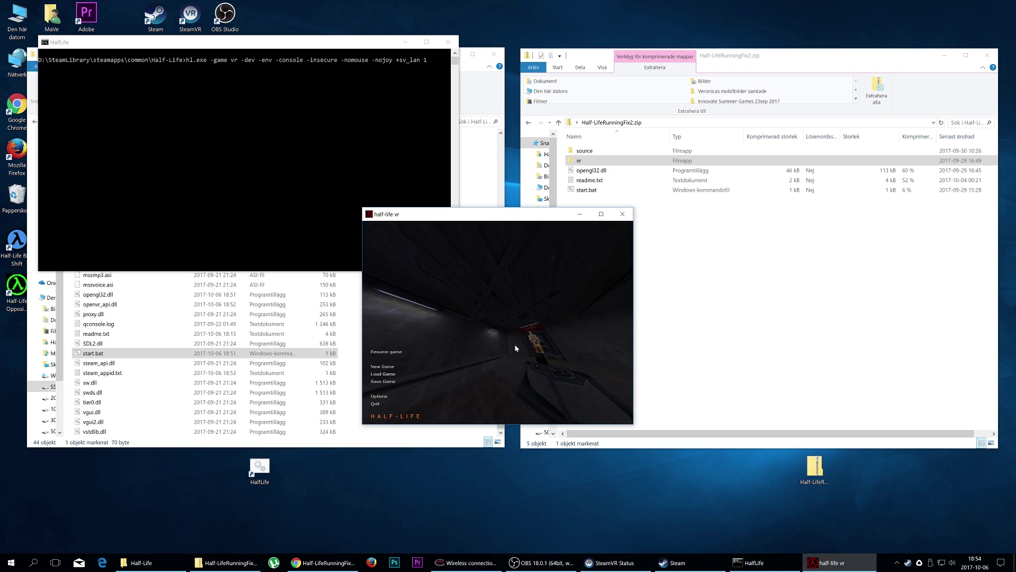
left_click(516, 349)
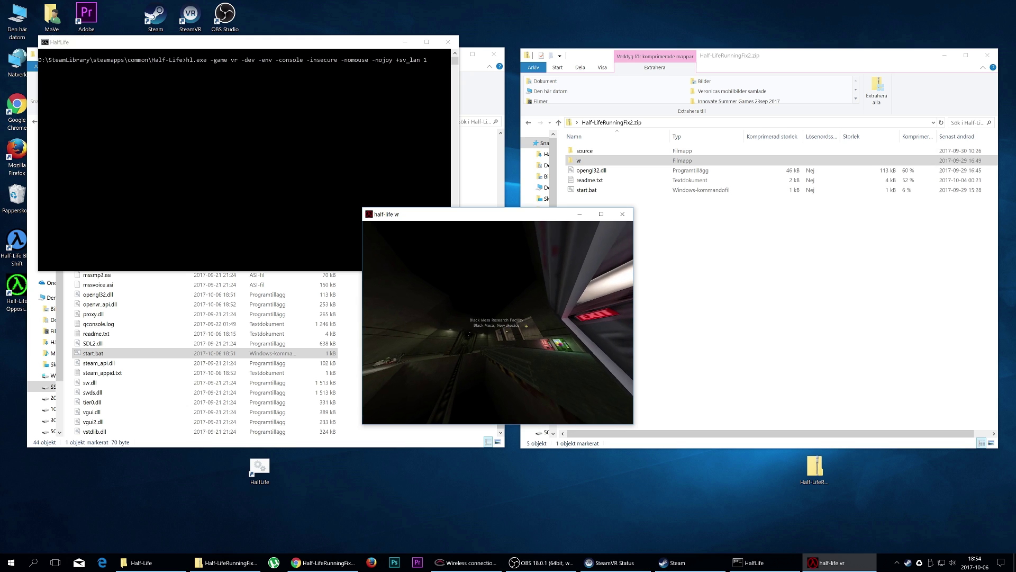
key("Escape")
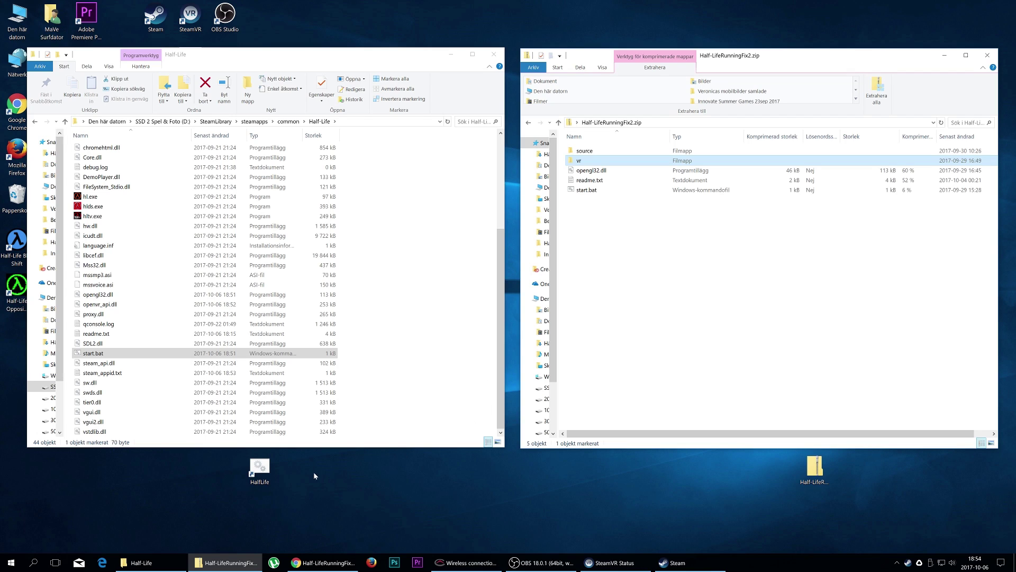
Step: Relaunch Half-Life VR from the HalfLife shortcut and change the active game to Blue Shift
left_click(260, 471)
double_click(260, 471)
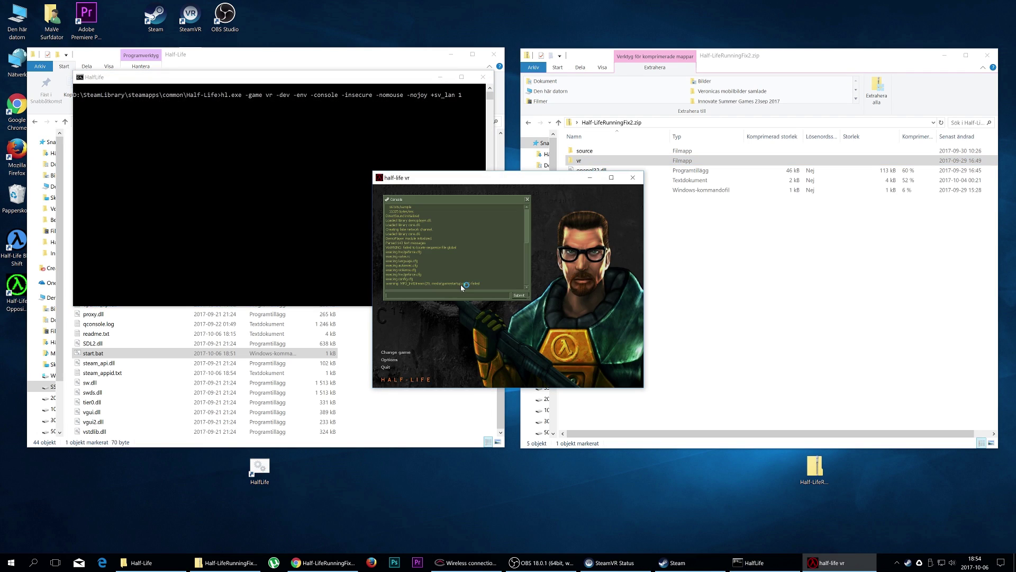
left_click(399, 353)
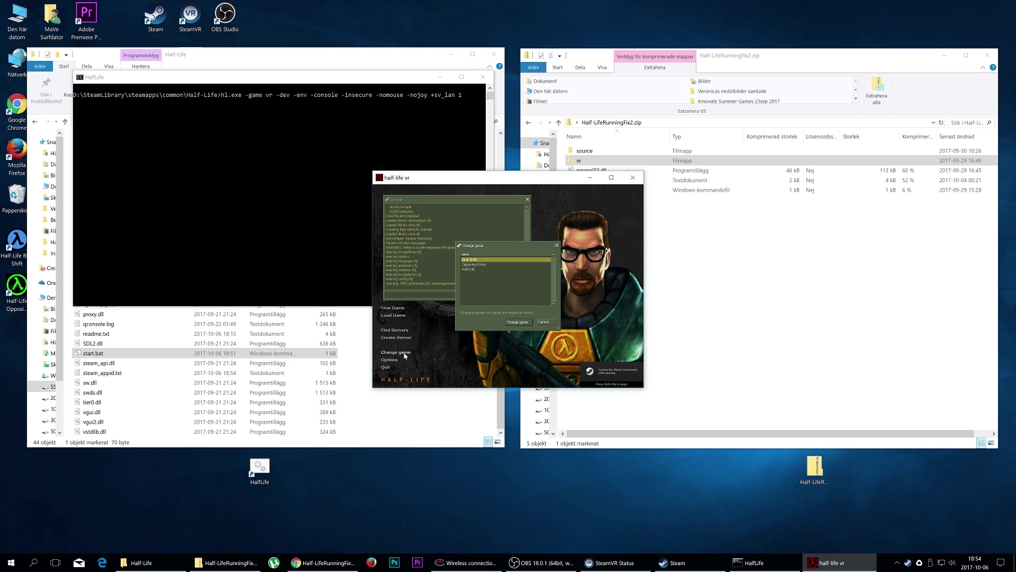
left_click(493, 265)
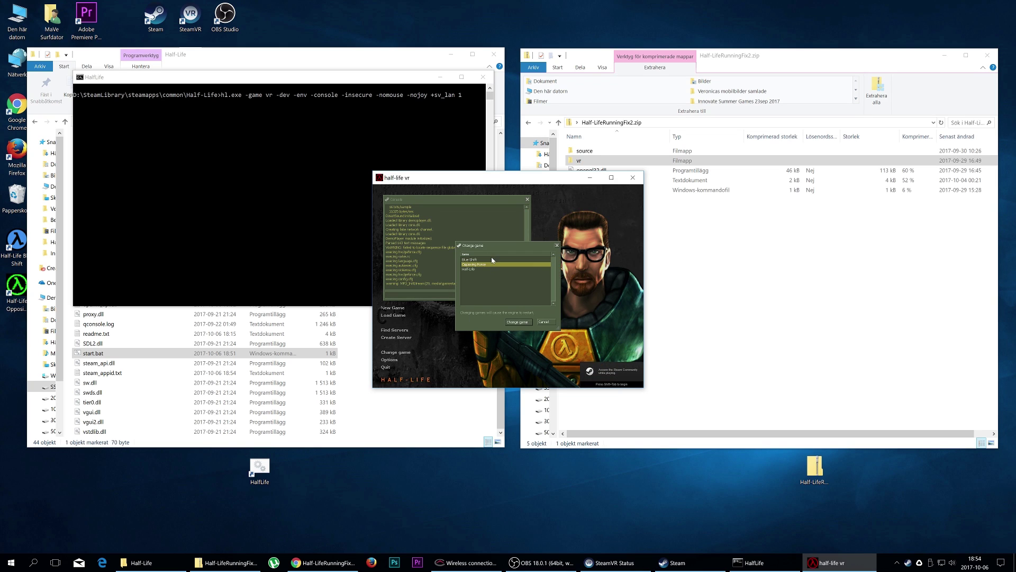
left_click(492, 260)
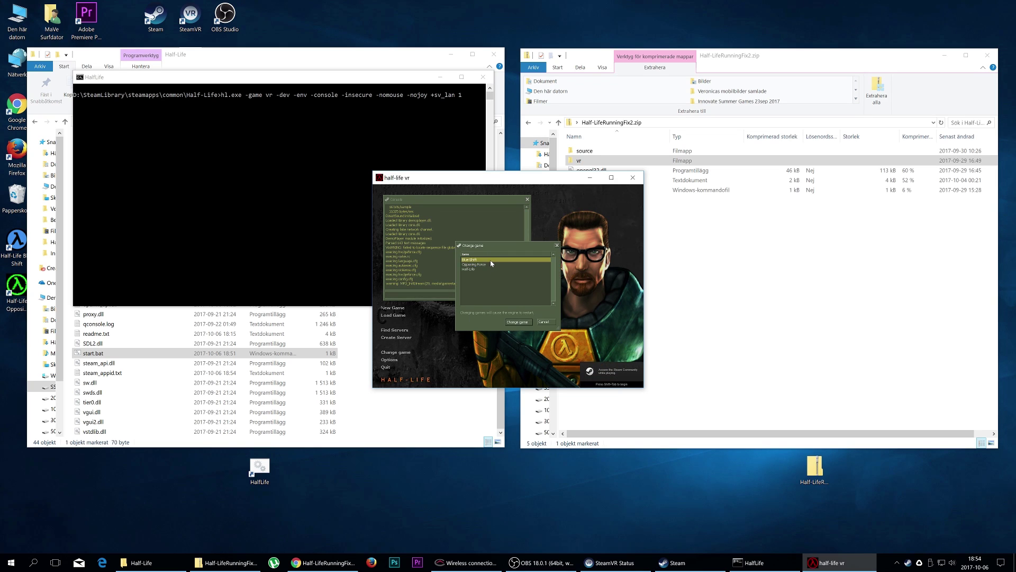
left_click(524, 322)
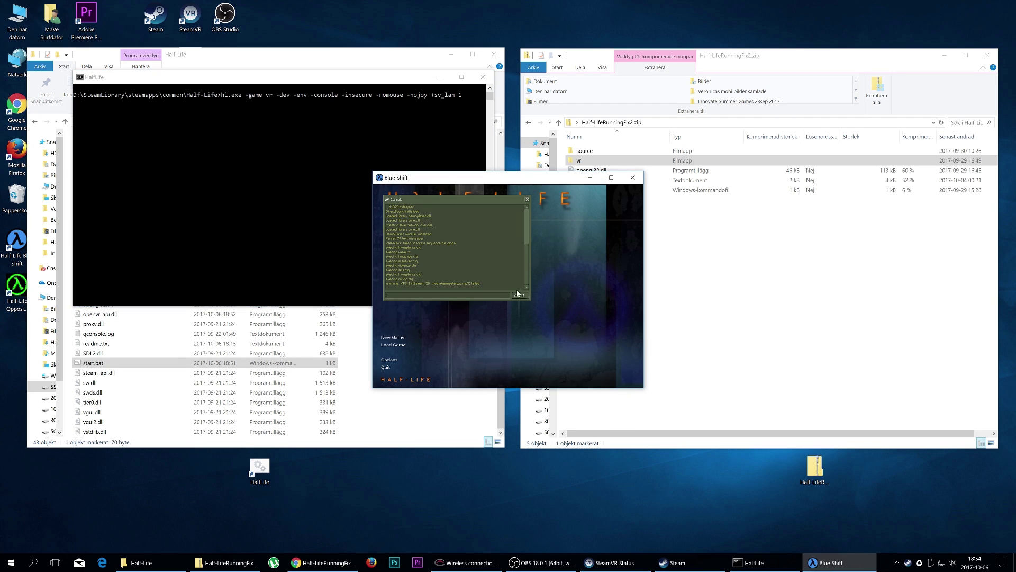
Step: Close the Blue Shift console, test a new game in the training room, and quit the game
left_click(526, 200)
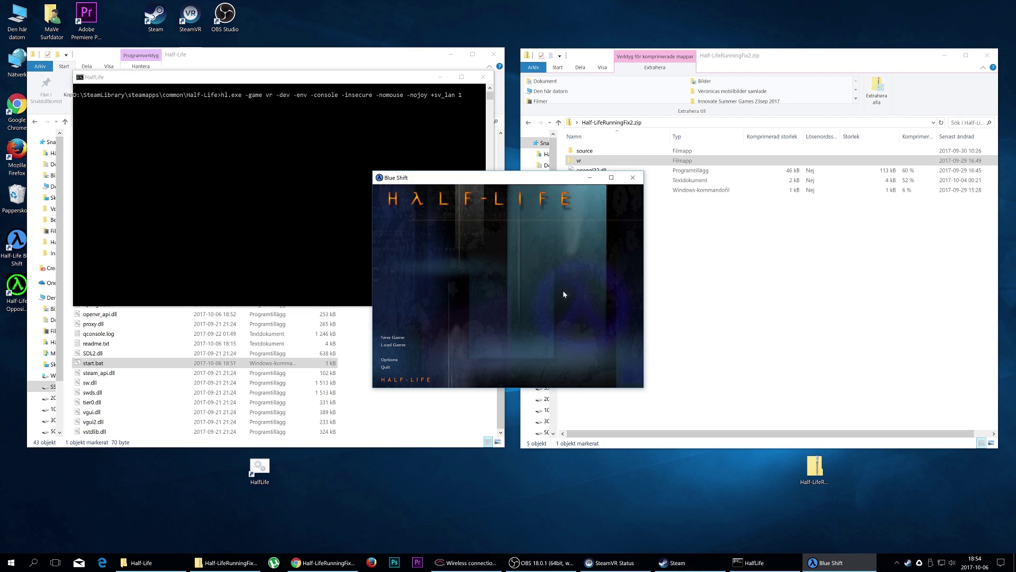
left_click(398, 339)
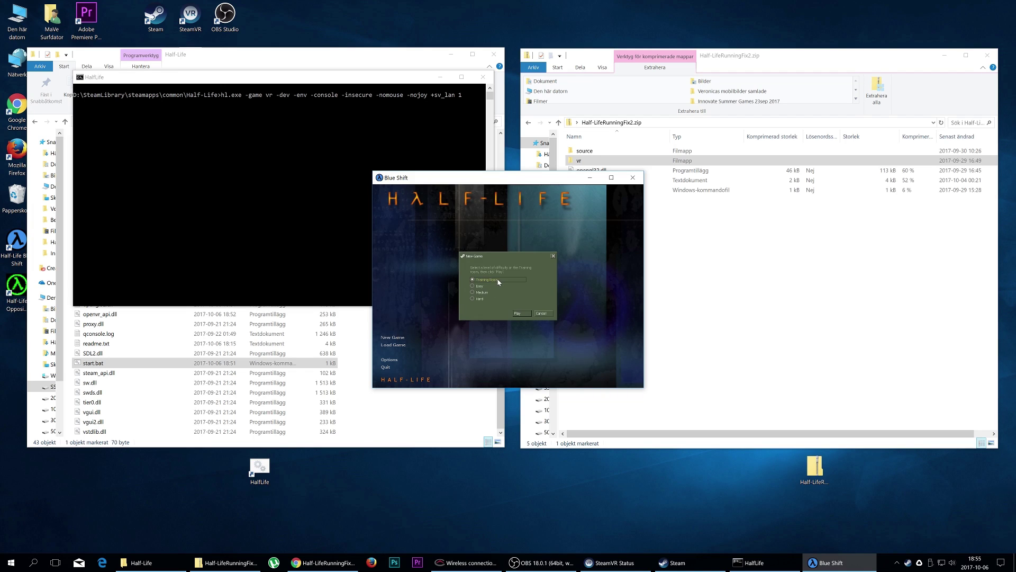
left_click(518, 313)
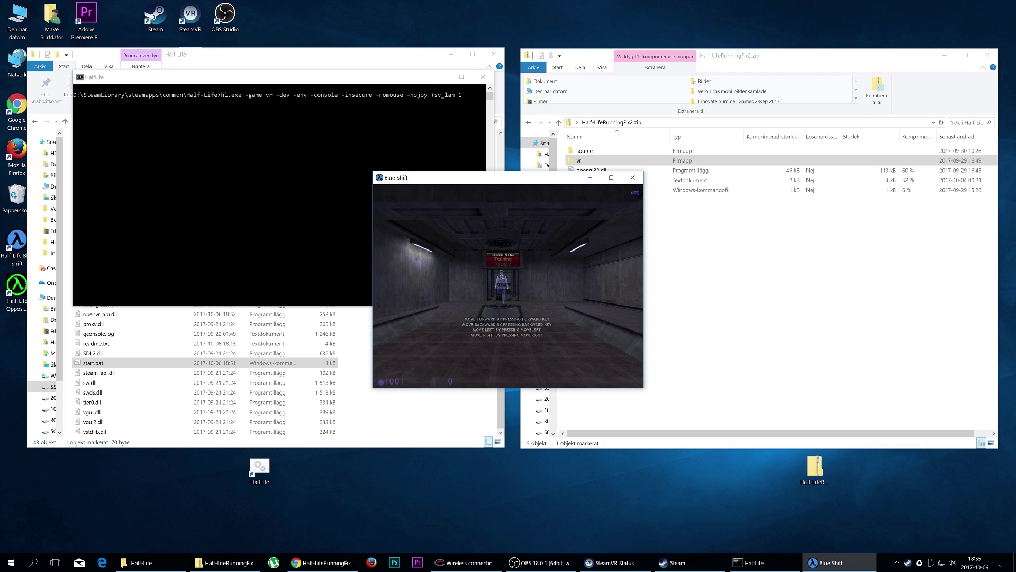
key("Escape")
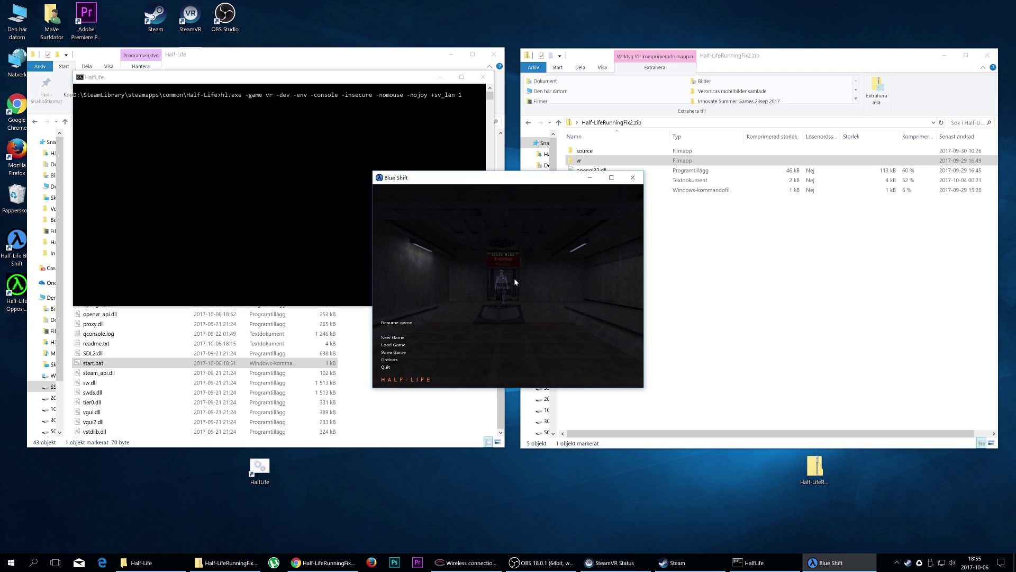
key("Return")
key("Return")
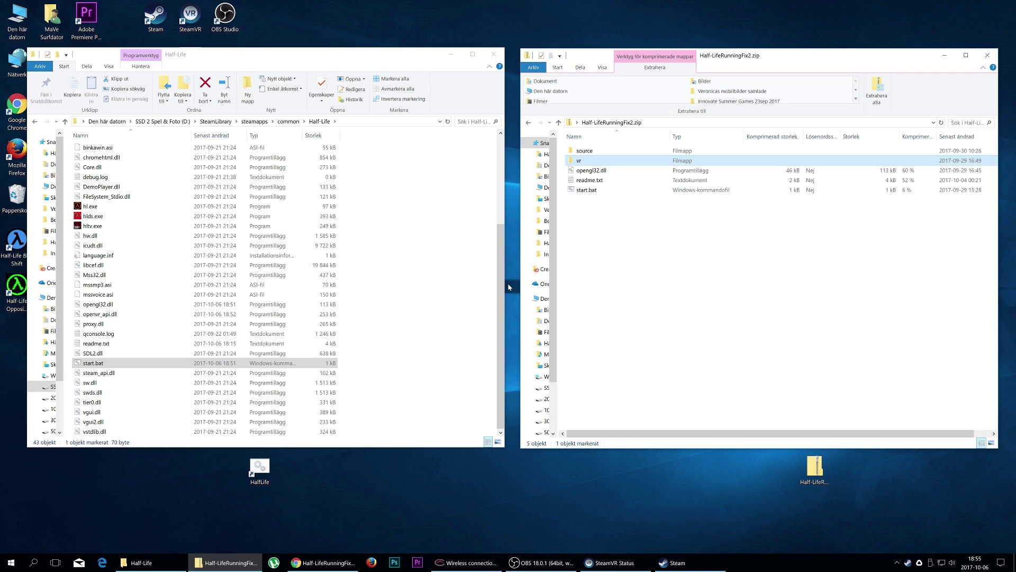
Step: Open the archive's vr folder and the bshift folder inside Half-Life, and compare their cl_dlls and dlls subfolders
left_click(432, 259)
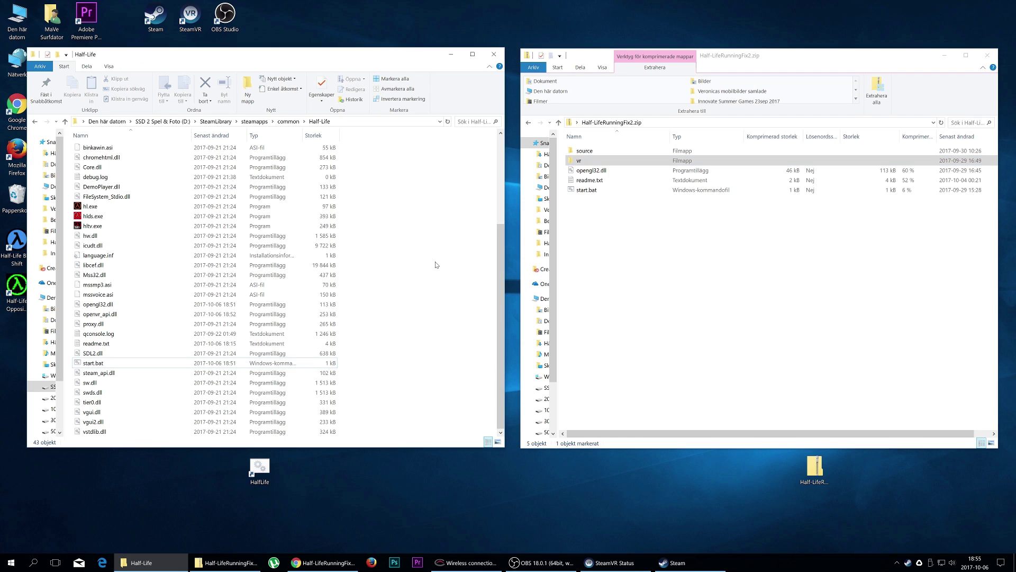
scroll(442, 267, "up", 5)
left_click(676, 275)
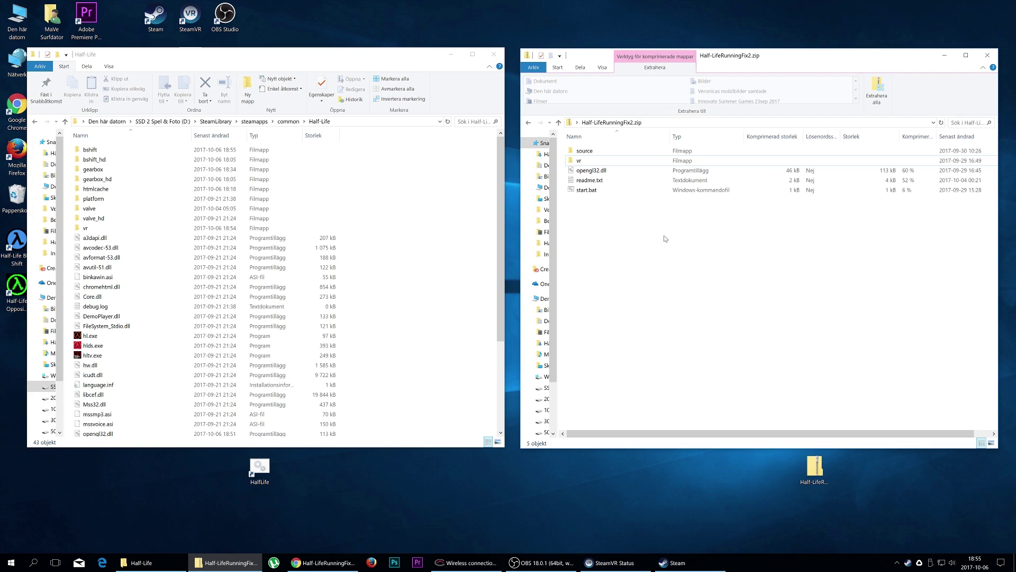
double_click(581, 161)
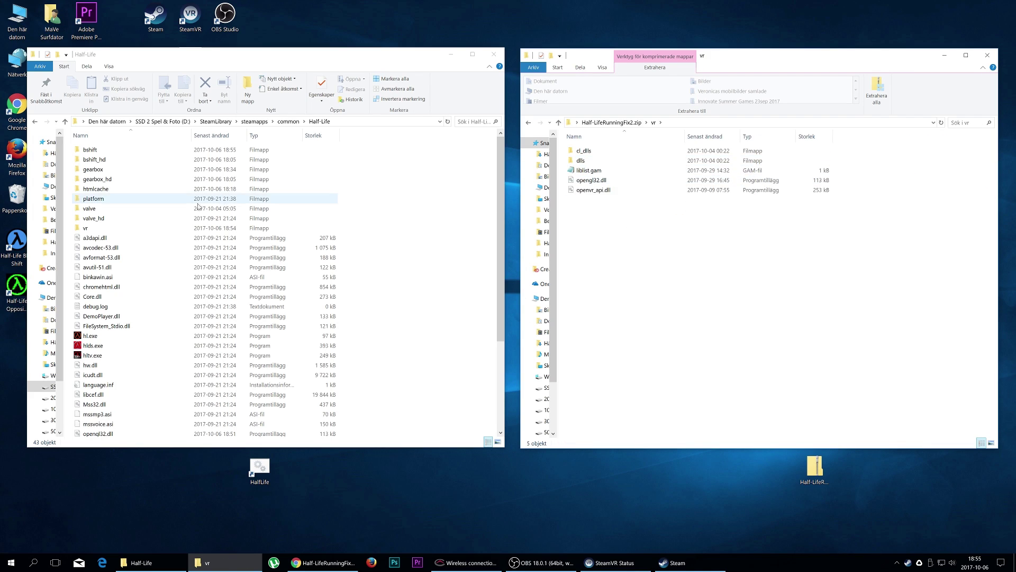
double_click(101, 153)
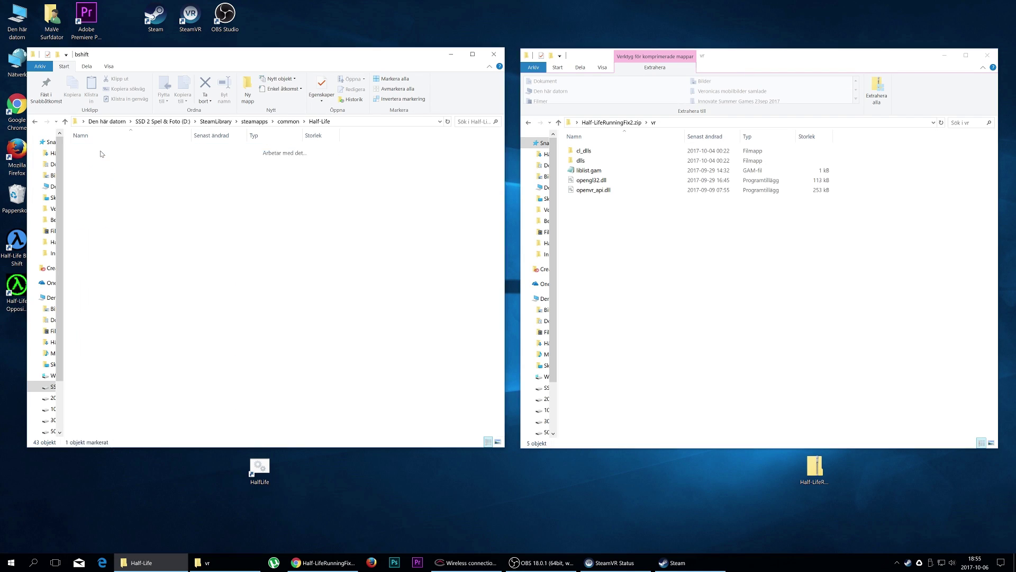
left_click(92, 151)
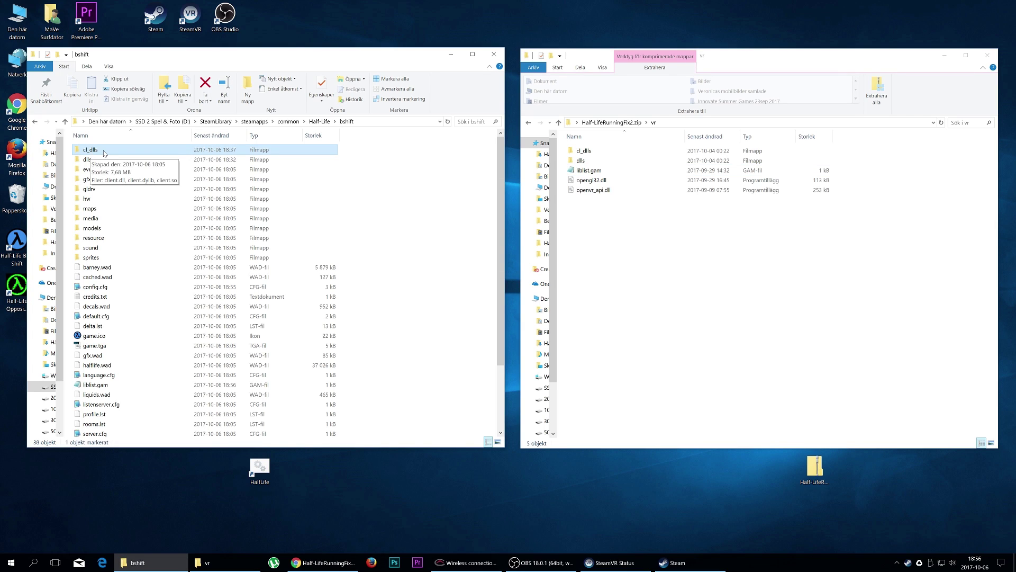
left_click(89, 160)
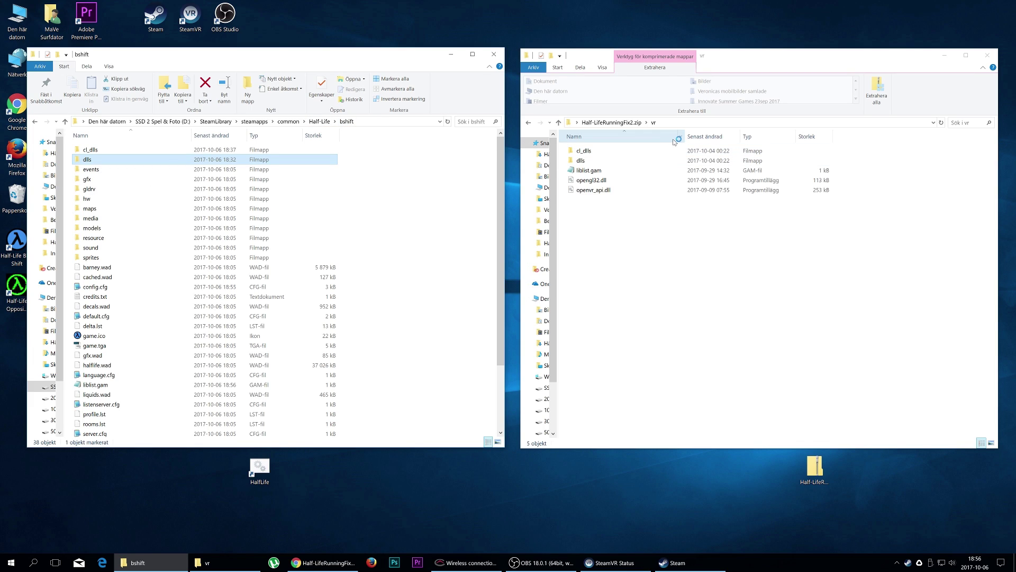
left_click_drag(659, 211, 613, 151)
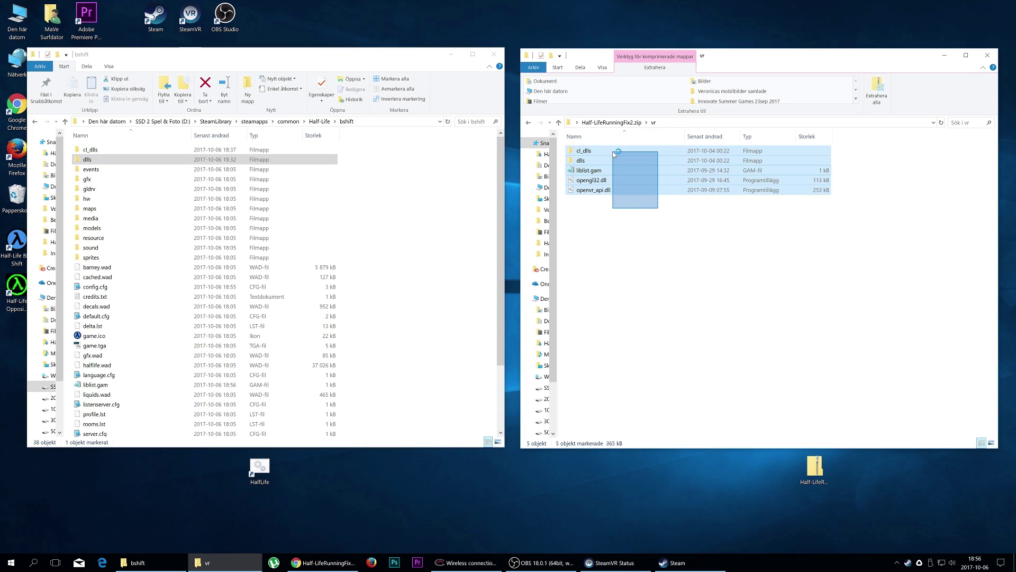
left_click(643, 232)
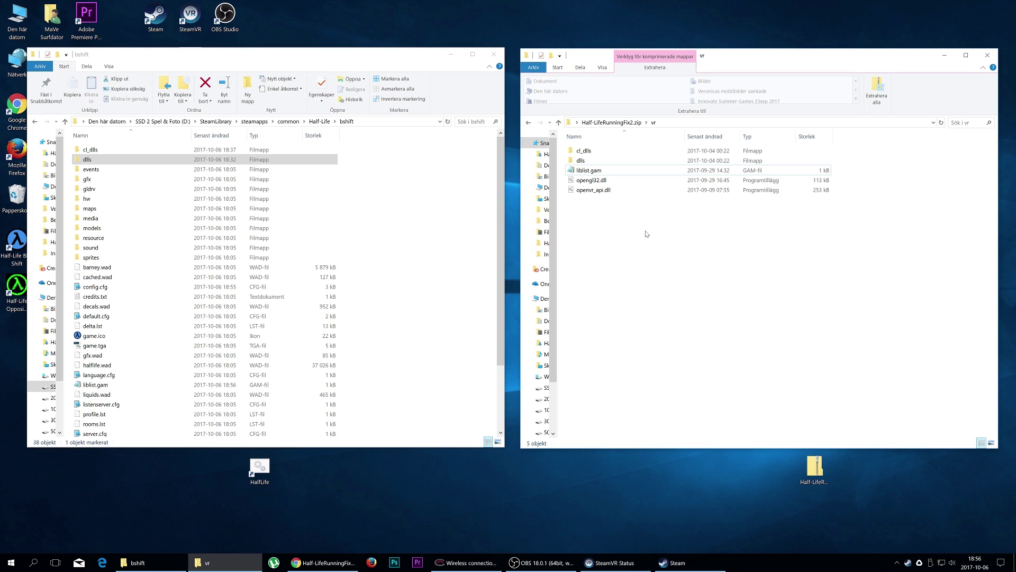
Step: Replace client.dll in bshift's cl_dlls folder with the copy from the archive's vr cl_dlls folder, and return to bshift
double_click(111, 152)
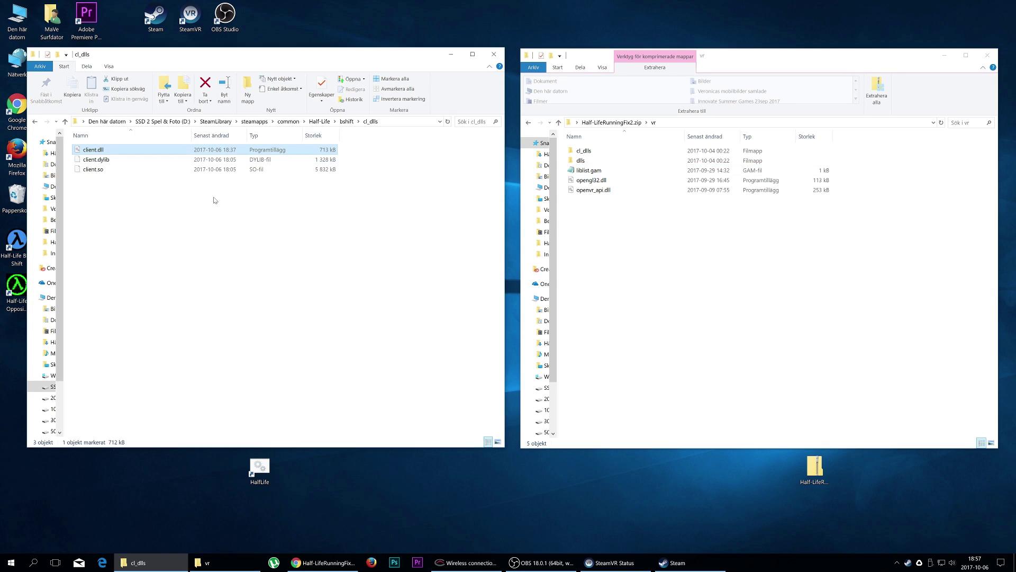
left_click(102, 150)
double_click(614, 151)
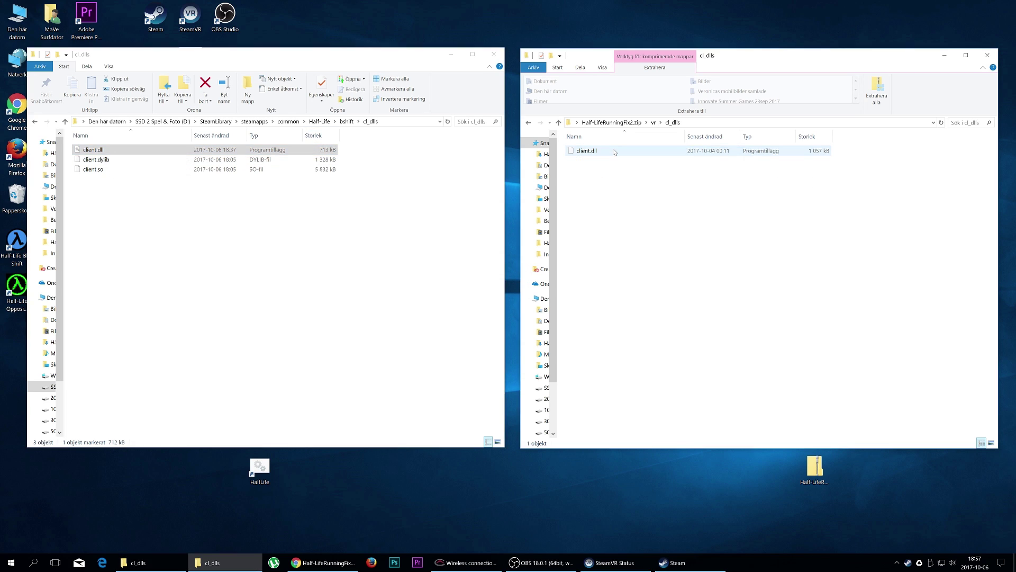
left_click(806, 153)
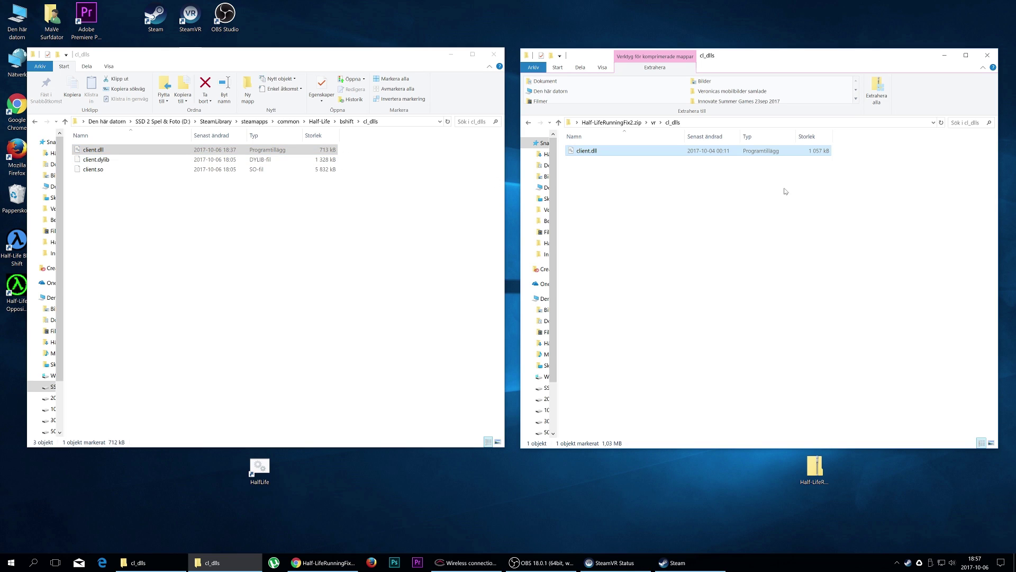
left_click_drag(591, 151, 382, 241)
left_click(480, 263)
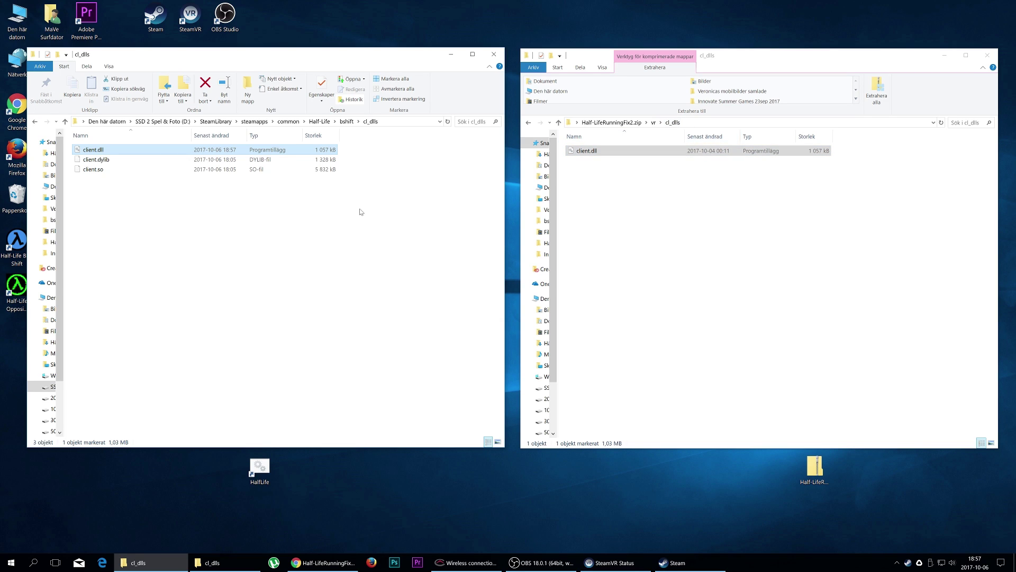
left_click(348, 122)
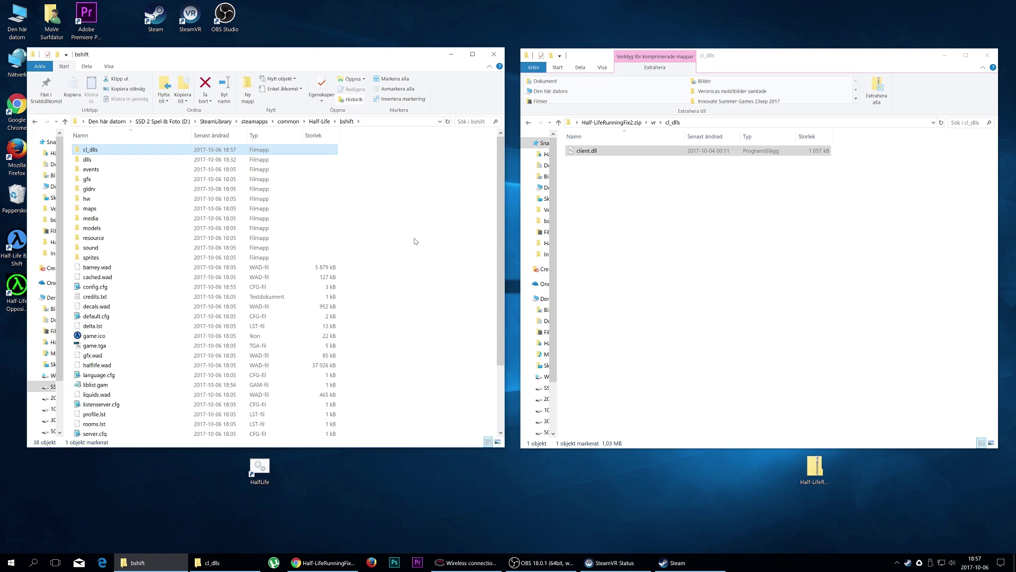
Step: Relaunch Half-Life VR from the HalfLife shortcut and change the active game to Blue Shift
double_click(268, 466)
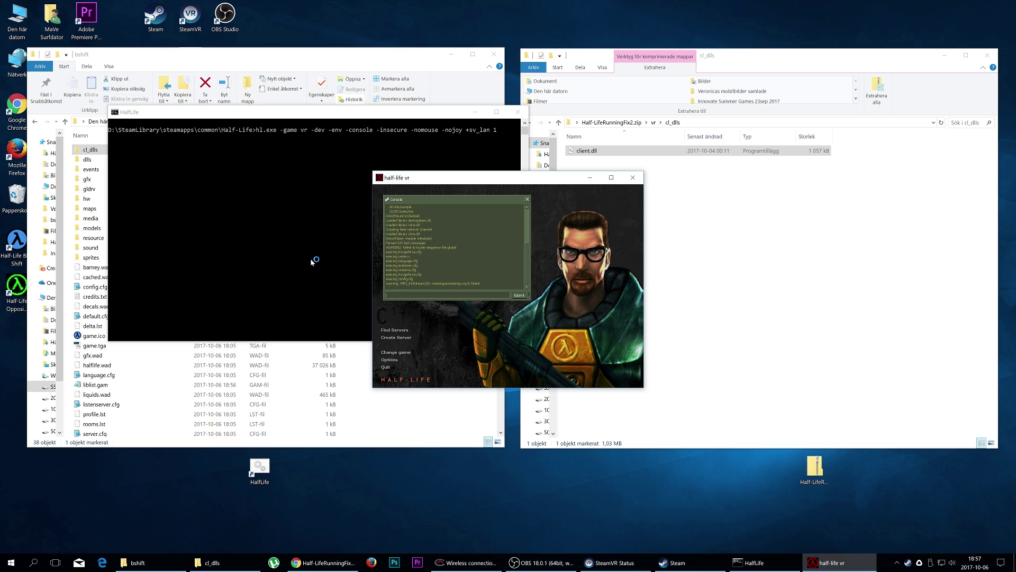
left_click(396, 352)
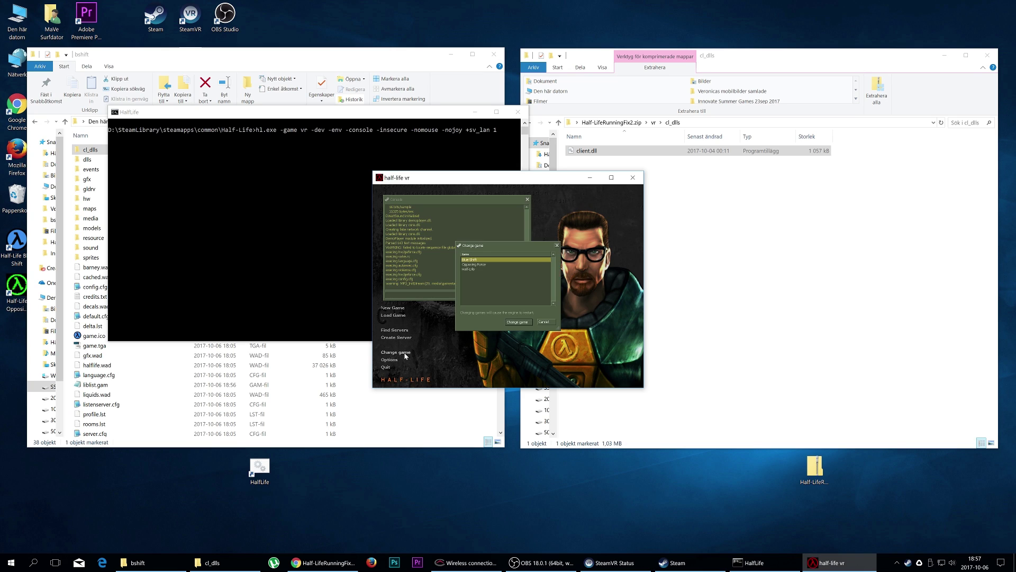
left_click(474, 254)
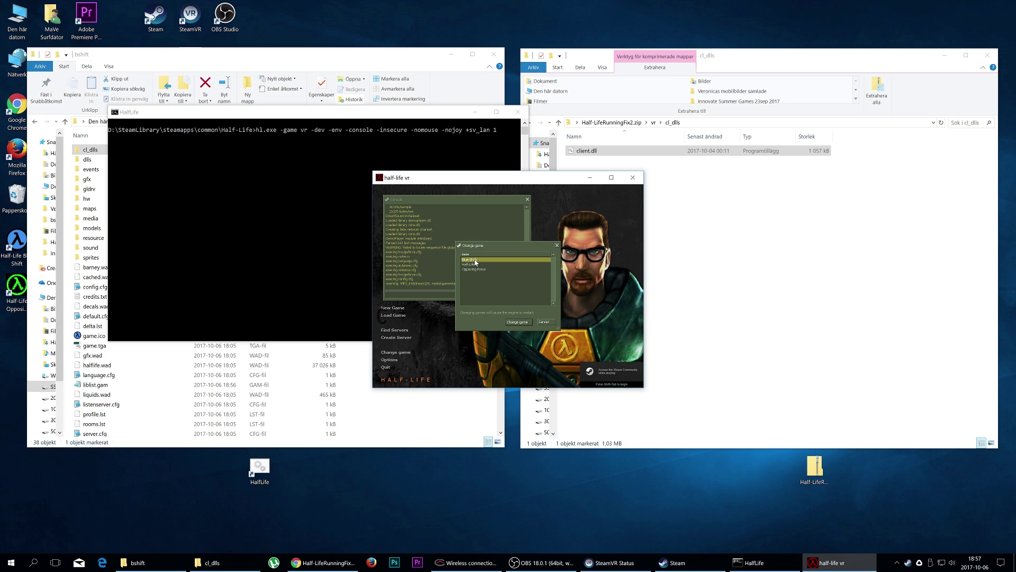
left_click(516, 322)
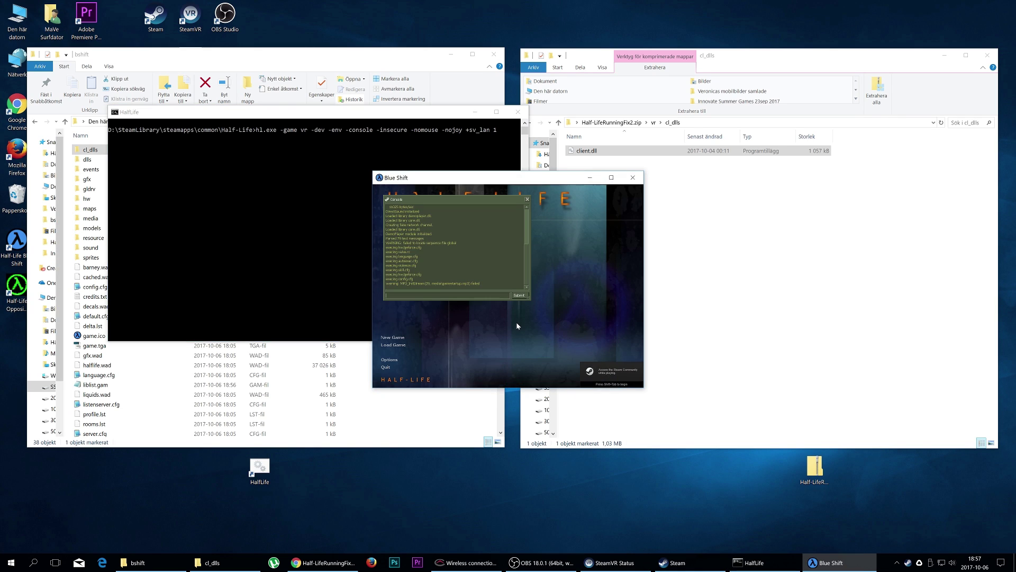
Step: Test a new Blue Shift game in the training room and quit the game
left_click(396, 340)
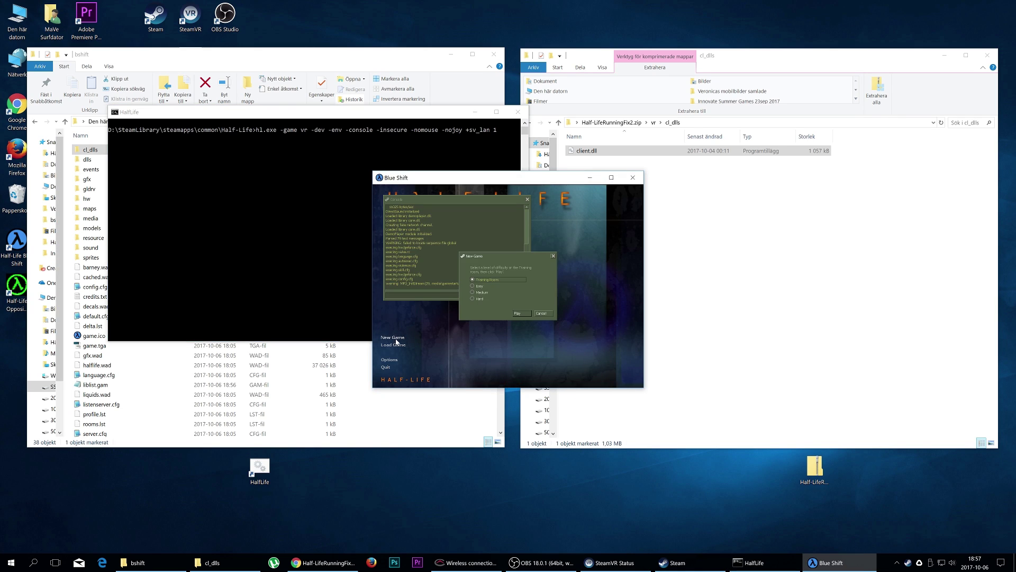
left_click(522, 314)
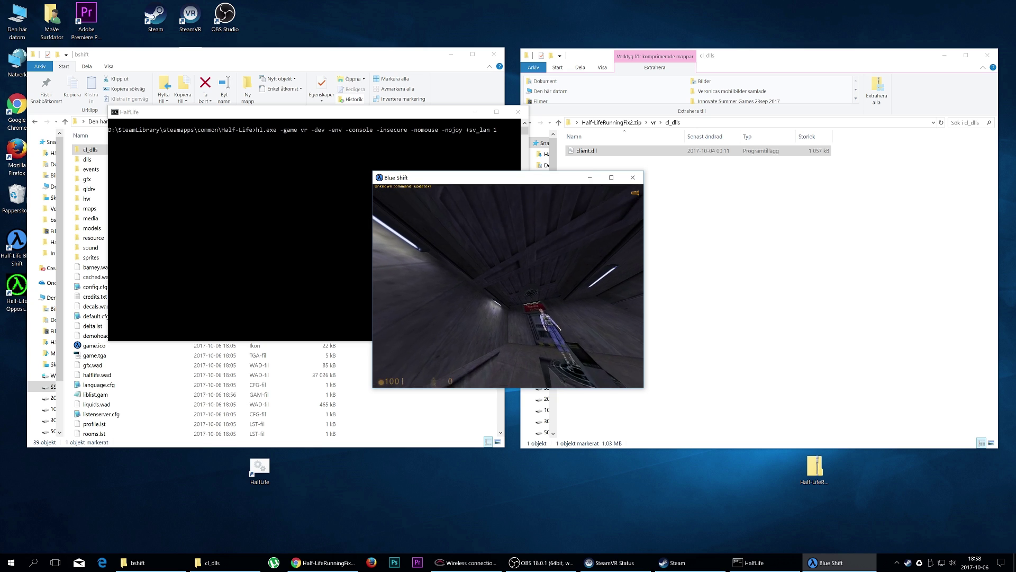
key("Escape")
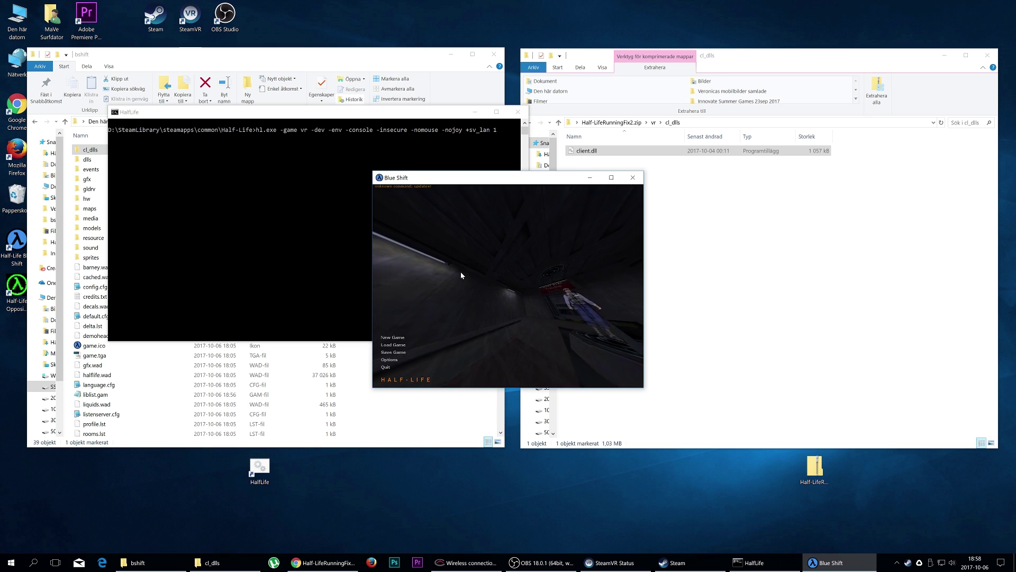
left_click(394, 366)
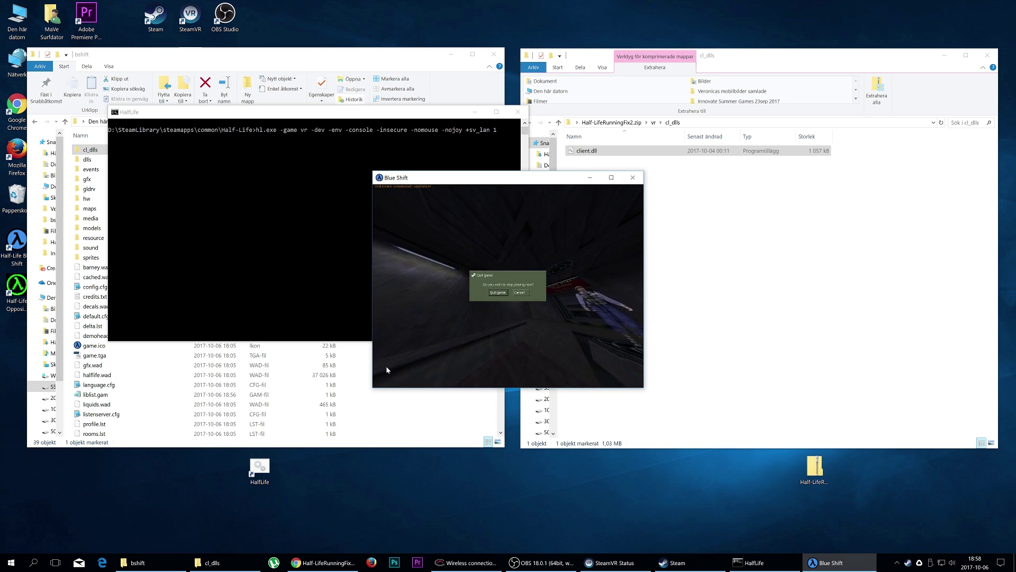
left_click(516, 291)
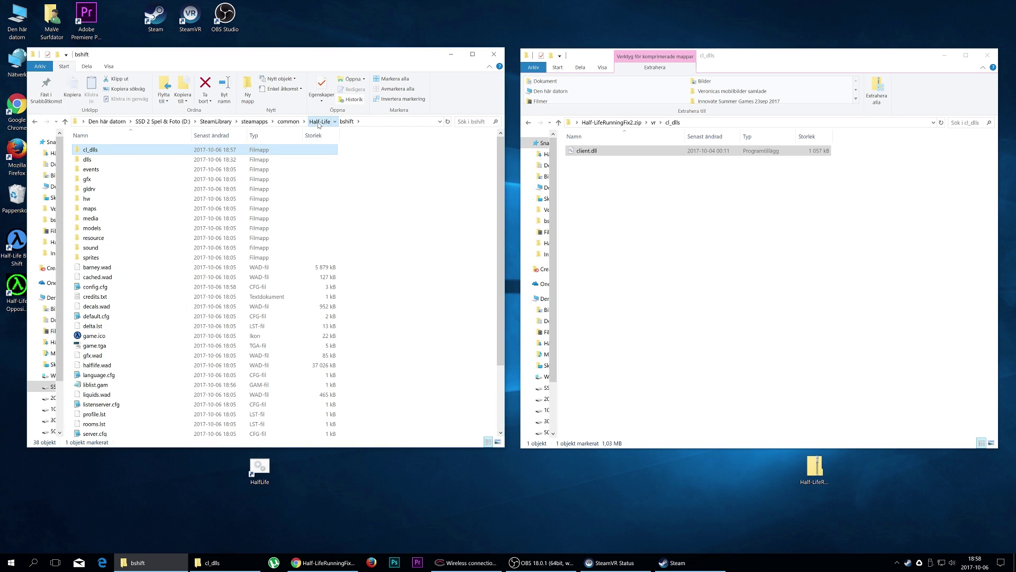
Step: Open the cl_dlls folder of gearbox inside the Half-Life folder
left_click(315, 123)
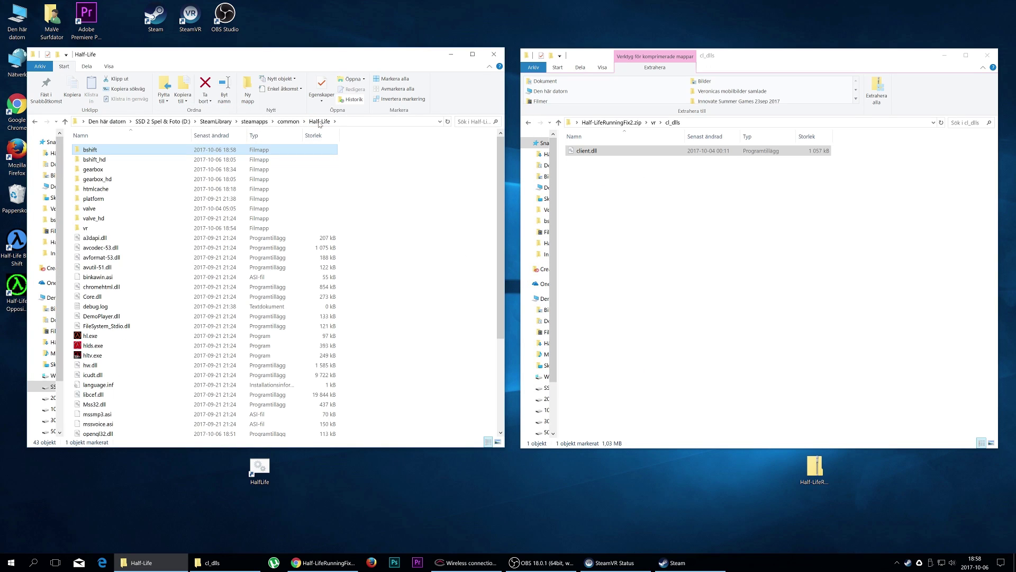
left_click(106, 171)
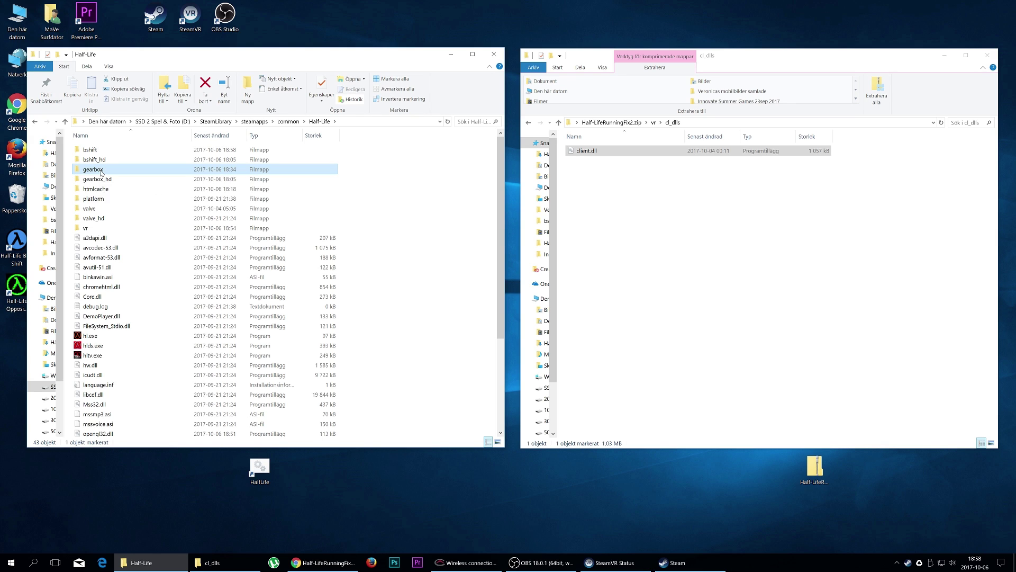
double_click(101, 171)
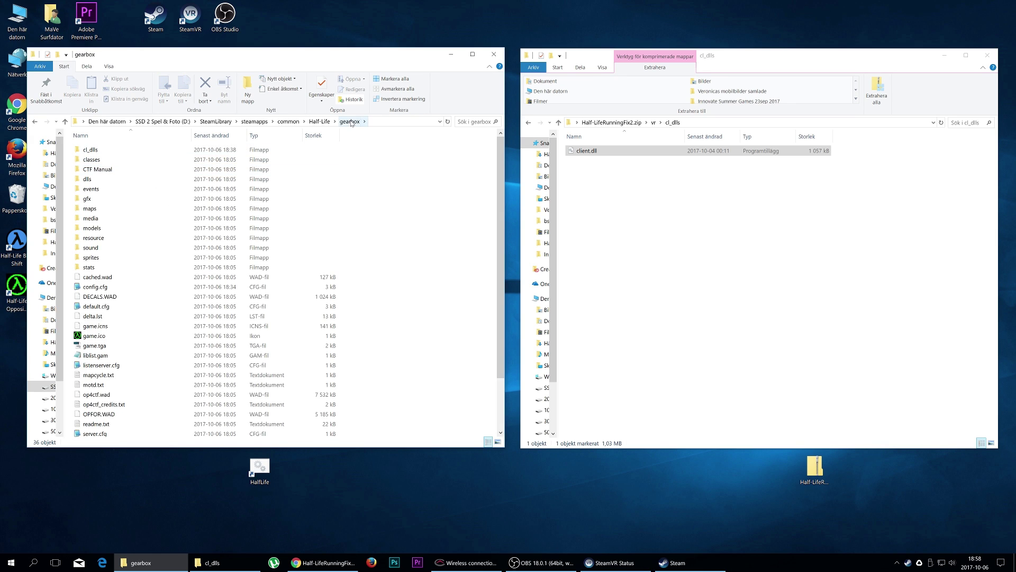
double_click(95, 151)
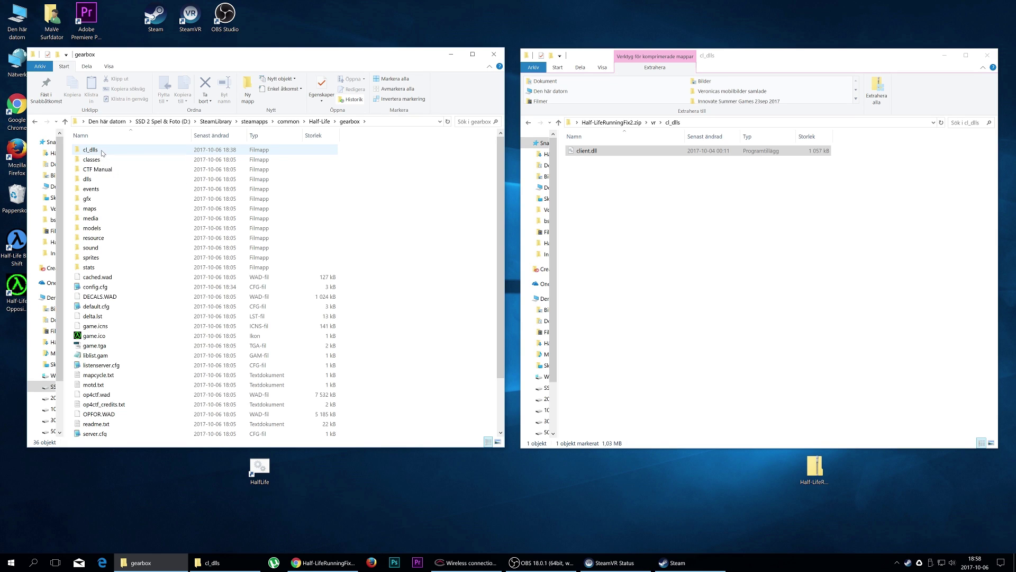
Step: Replace client.dll in gearbox's cl_dlls folder with the archive's vr version, and return to the Half-Life folder
left_click(644, 197)
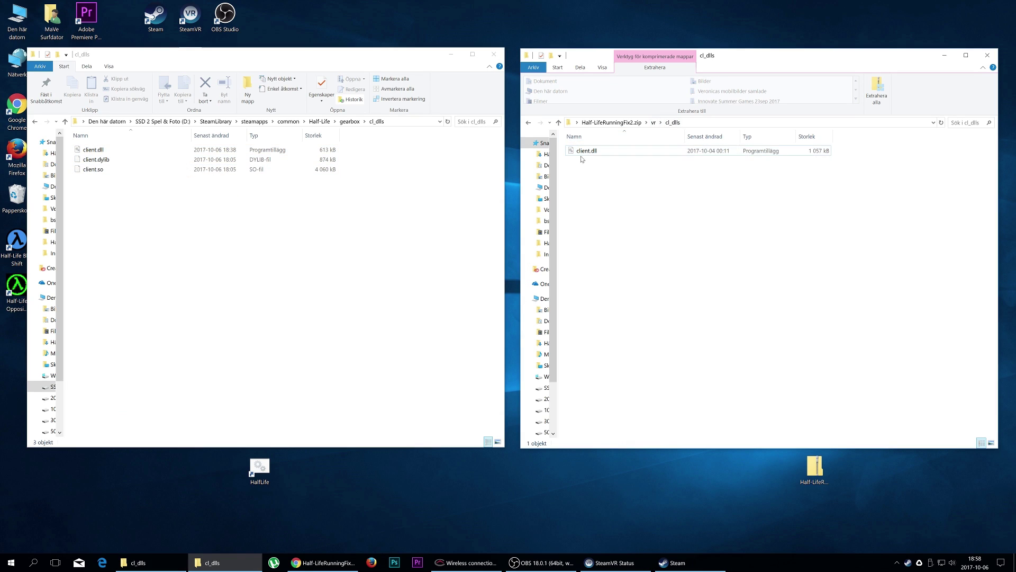
left_click(661, 123)
left_click(653, 123)
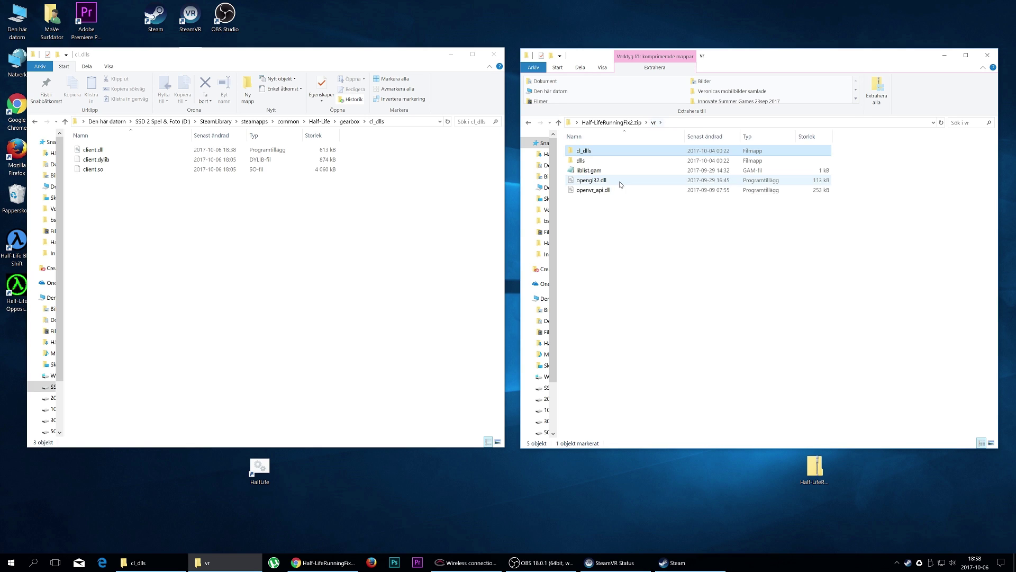
double_click(591, 152)
left_click(595, 152)
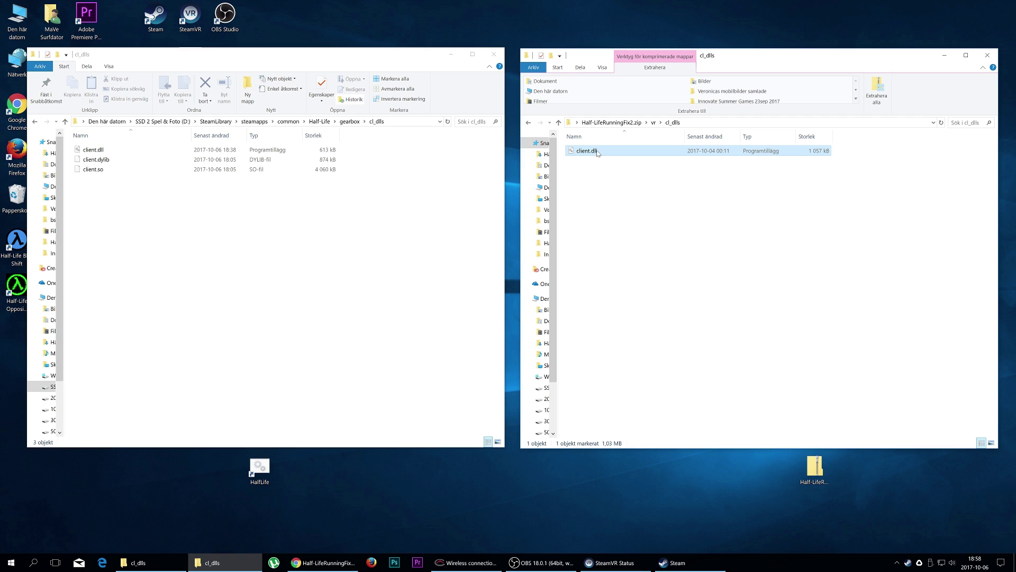
left_click_drag(597, 153, 366, 208)
left_click(460, 261)
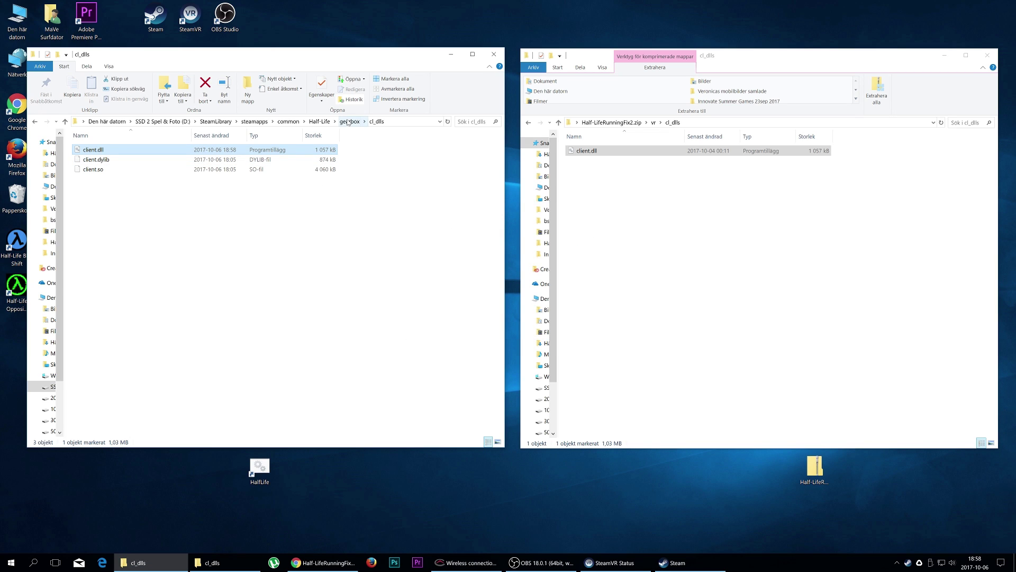
left_click(319, 121)
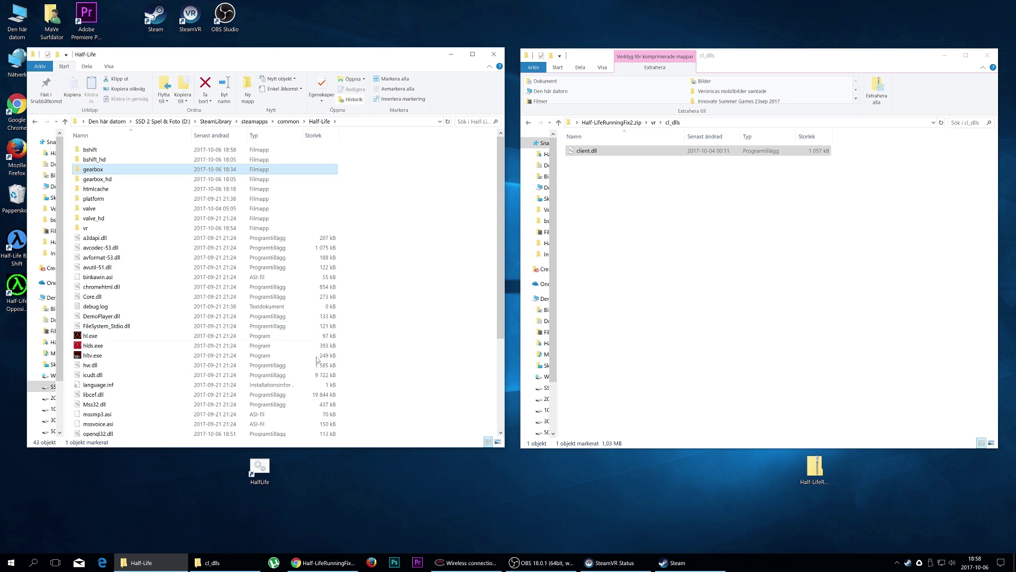
Step: Relaunch Half-Life VR from the HalfLife shortcut and change the active game to Opposing Force
double_click(274, 469)
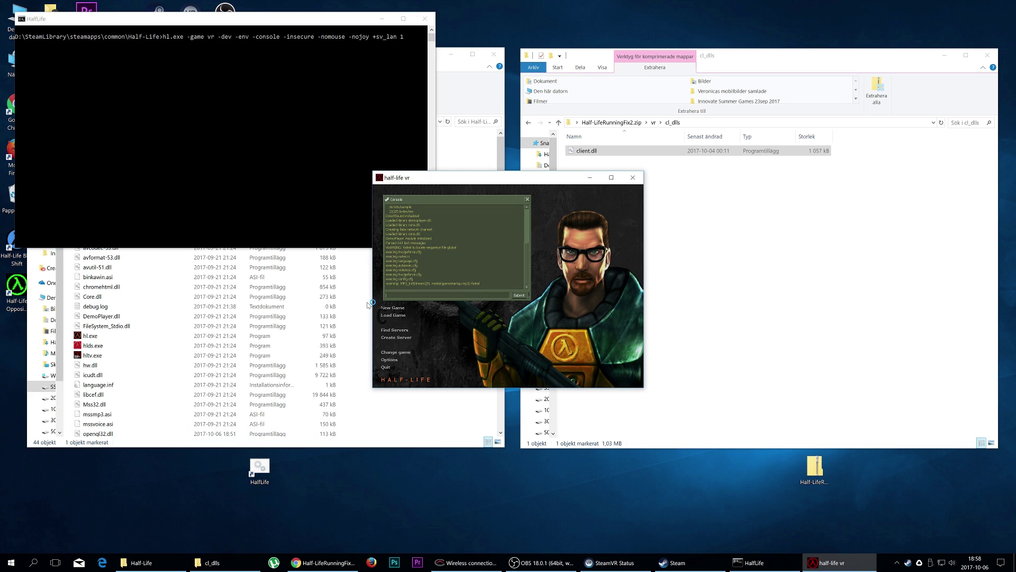
left_click(402, 352)
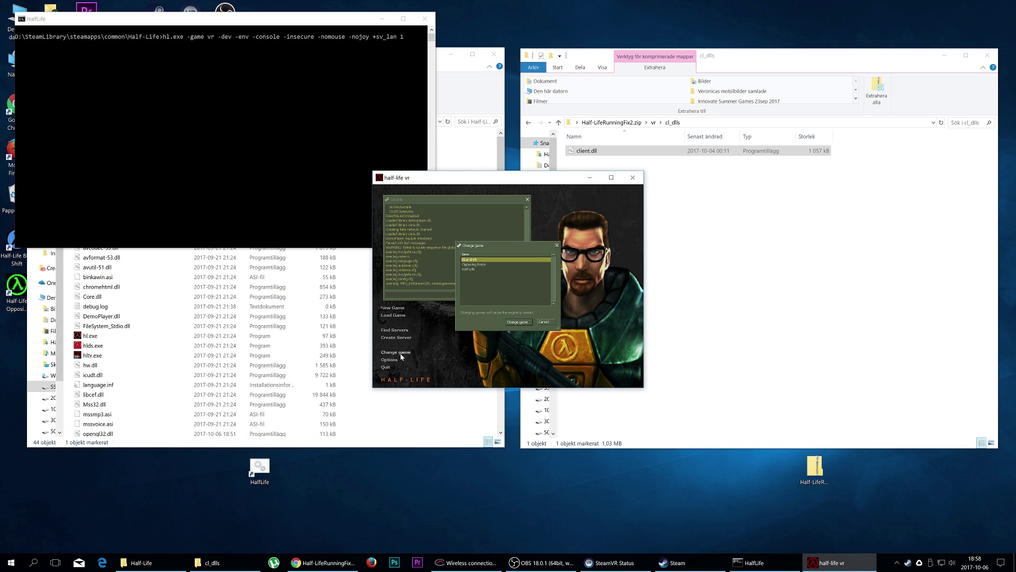
left_click(476, 265)
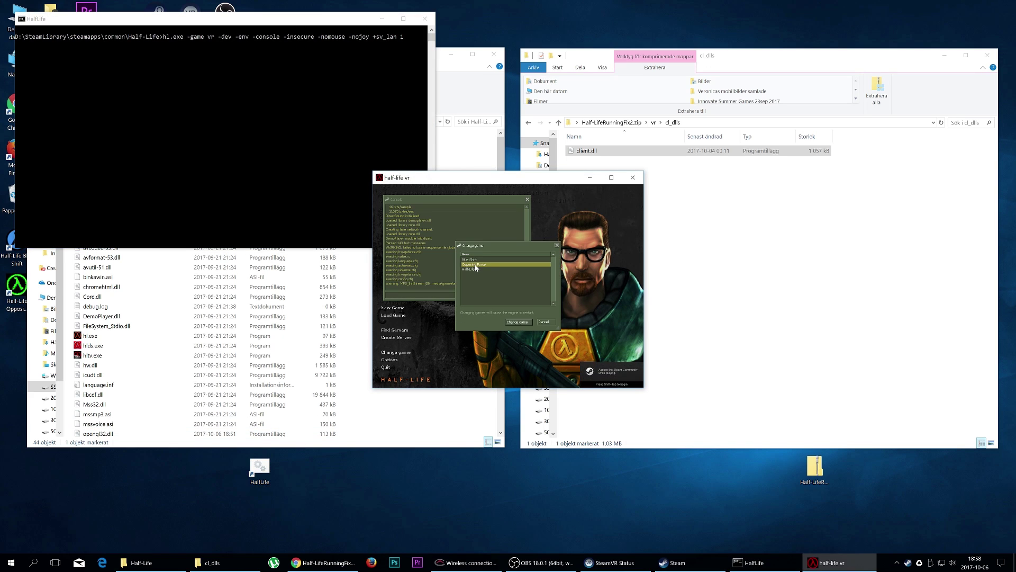
left_click(521, 323)
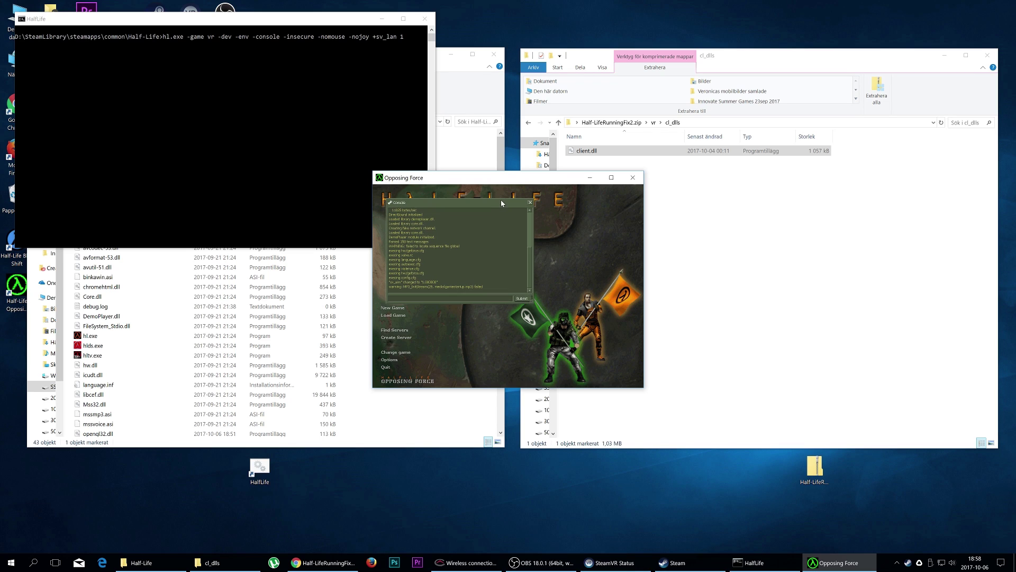
Step: Close the Opposing Force console and start a new game in the training room
left_click(528, 200)
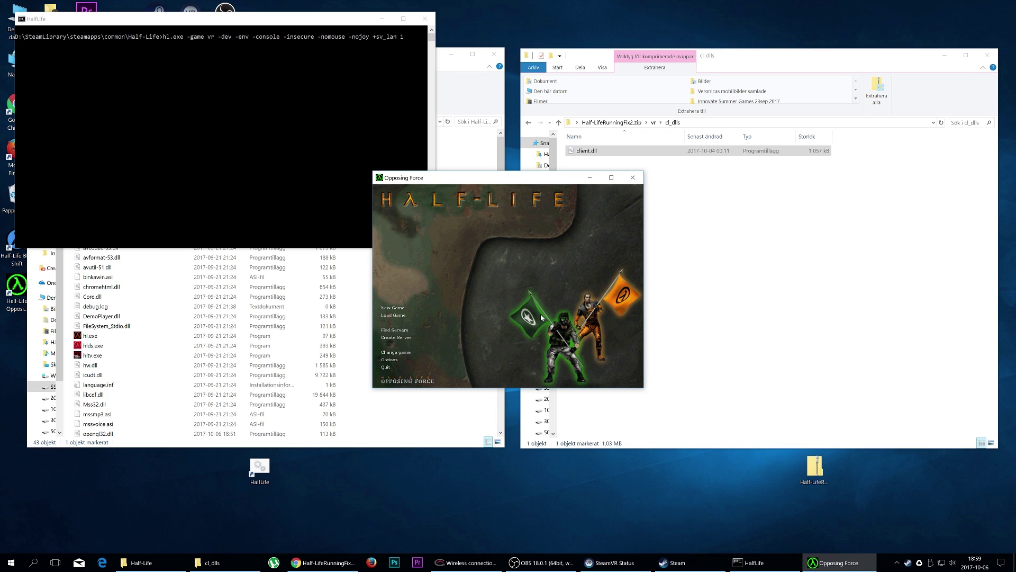
left_click(393, 307)
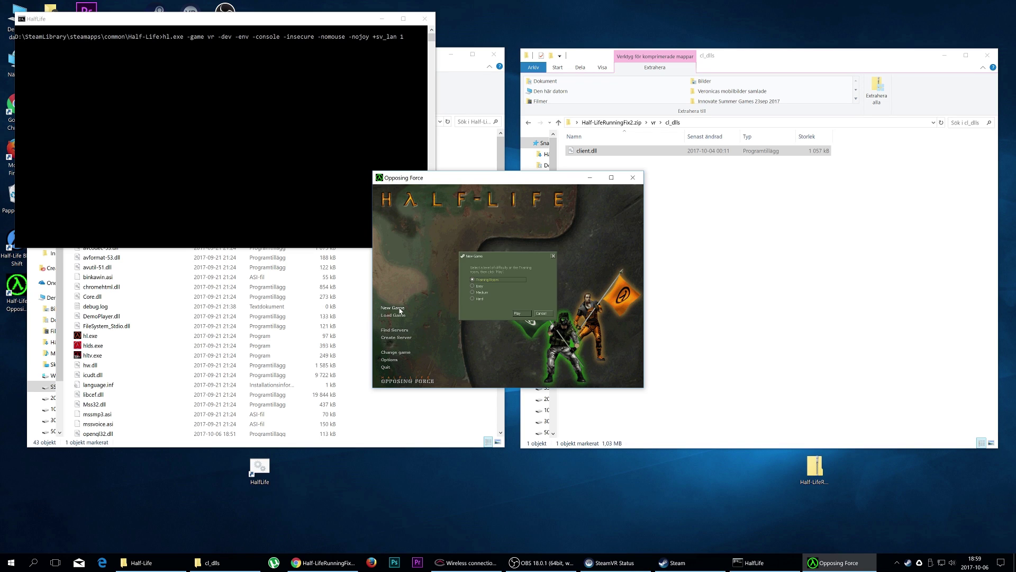
left_click(518, 313)
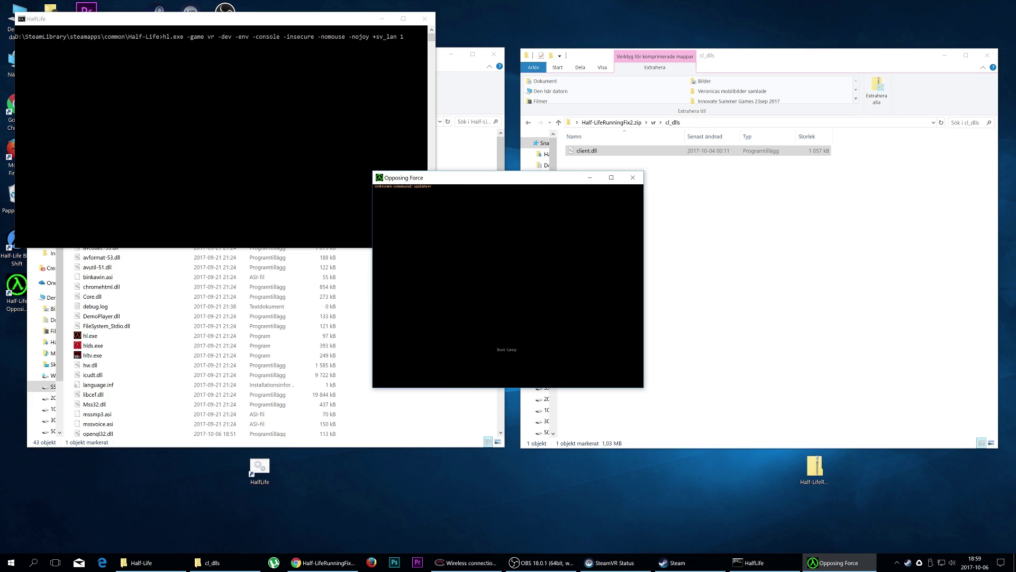